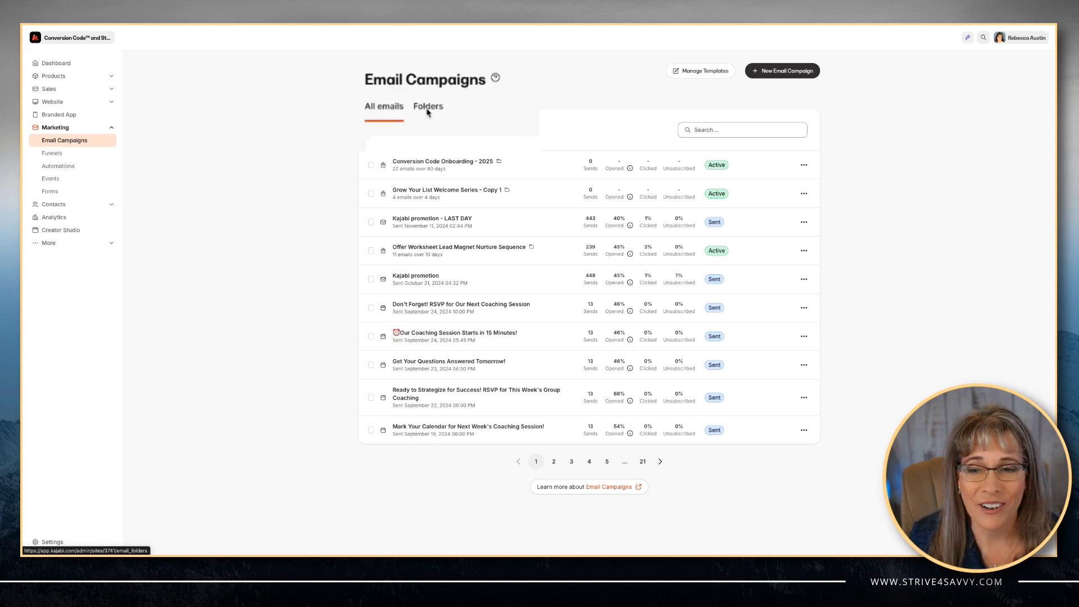
# - Create a new email campaign folder named events
pyautogui.click(438, 111)
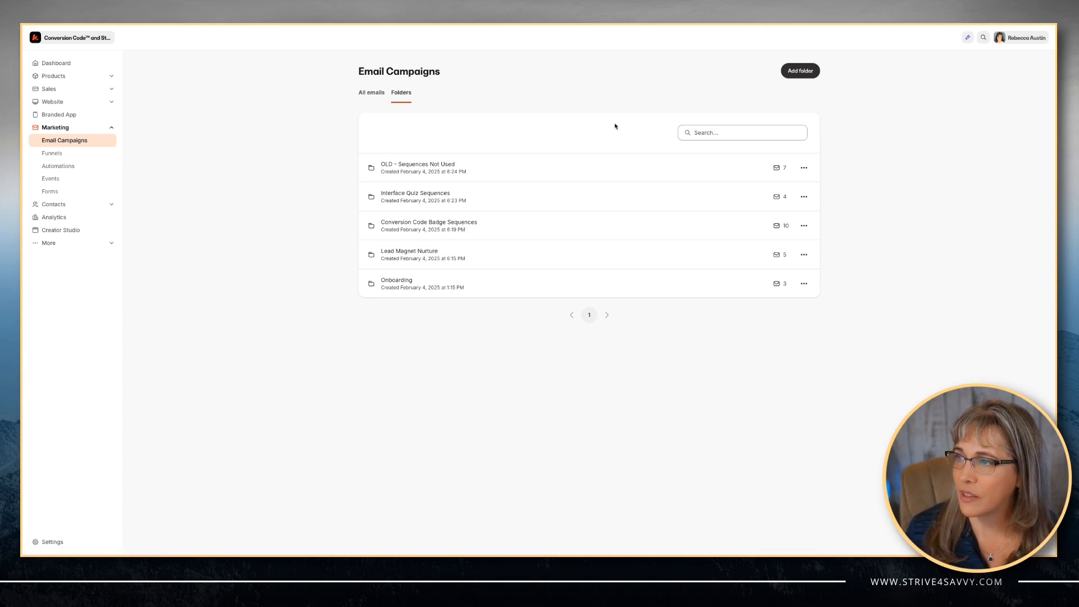
pyautogui.click(797, 76)
pyautogui.click(479, 115)
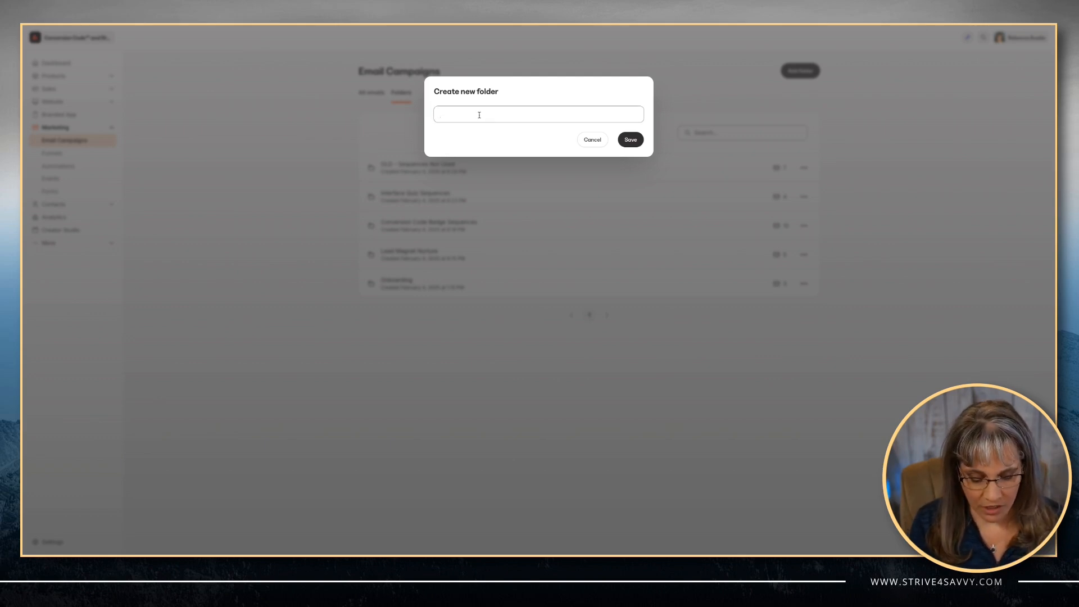
pyautogui.write('email')
pyautogui.press('Return')
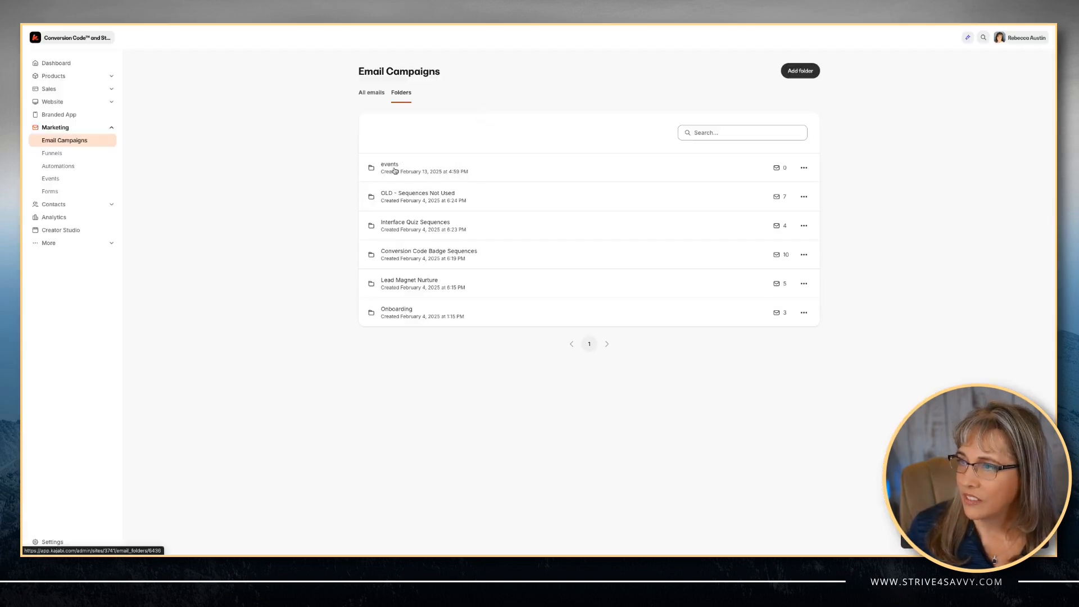
# - Add the Kajabi promotion email campaign to the events folder, then deselect it
pyautogui.click(374, 94)
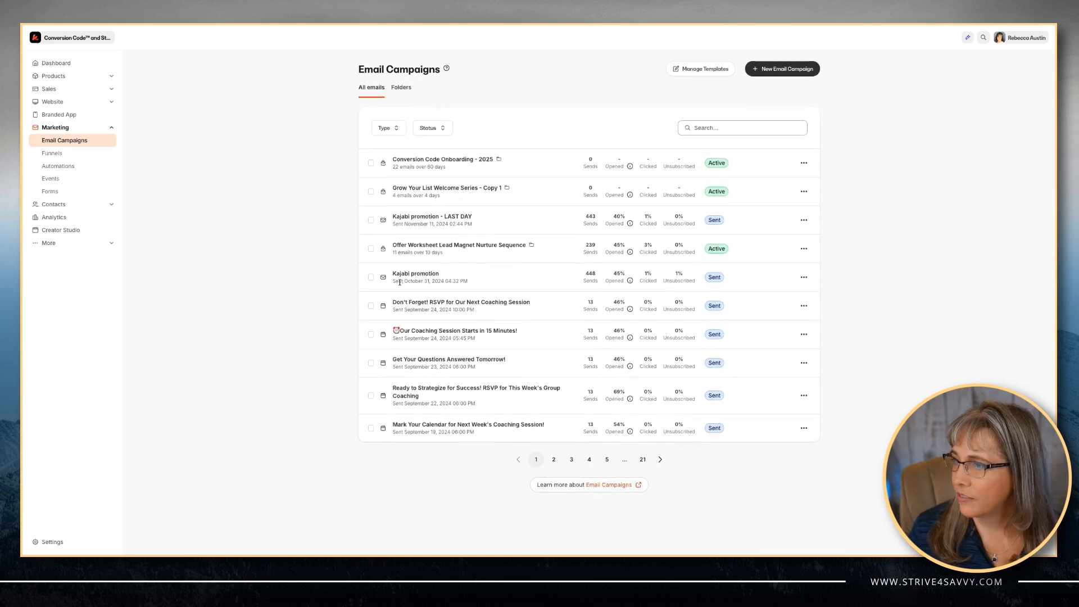
pyautogui.click(371, 278)
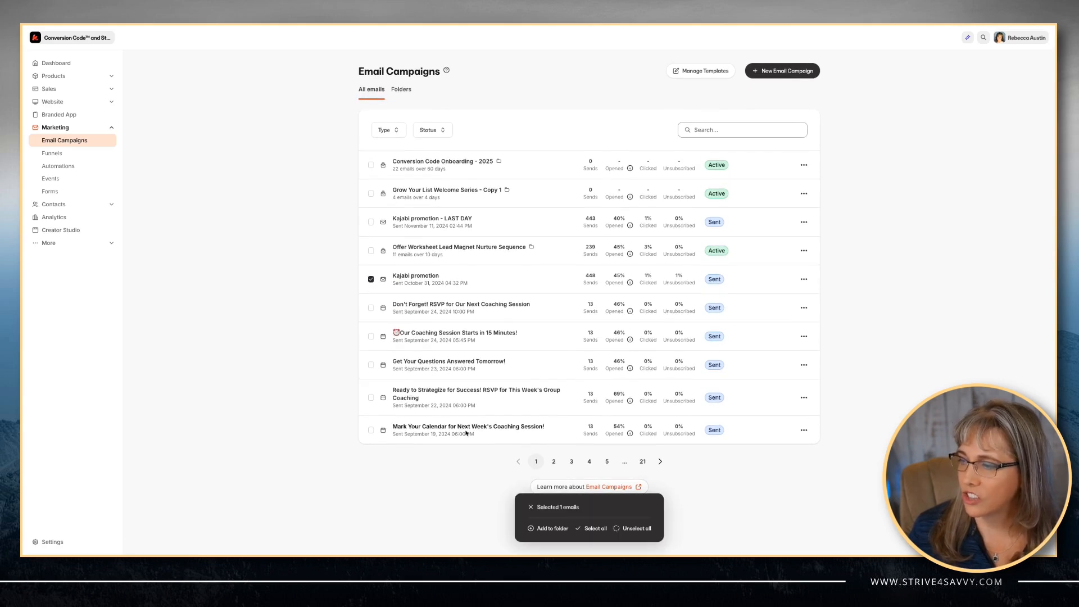
pyautogui.click(551, 529)
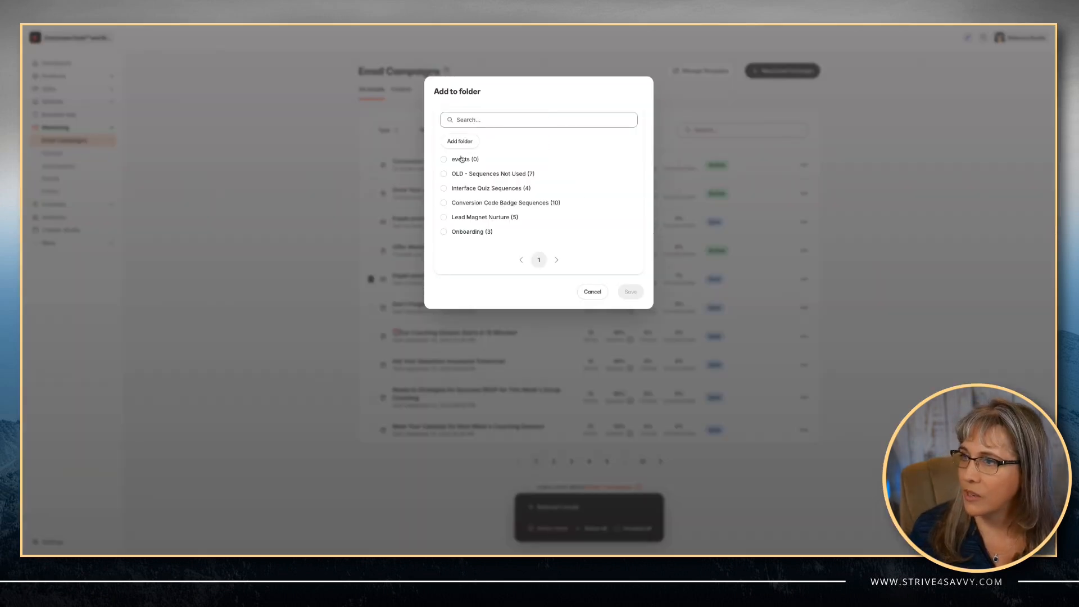
pyautogui.click(450, 161)
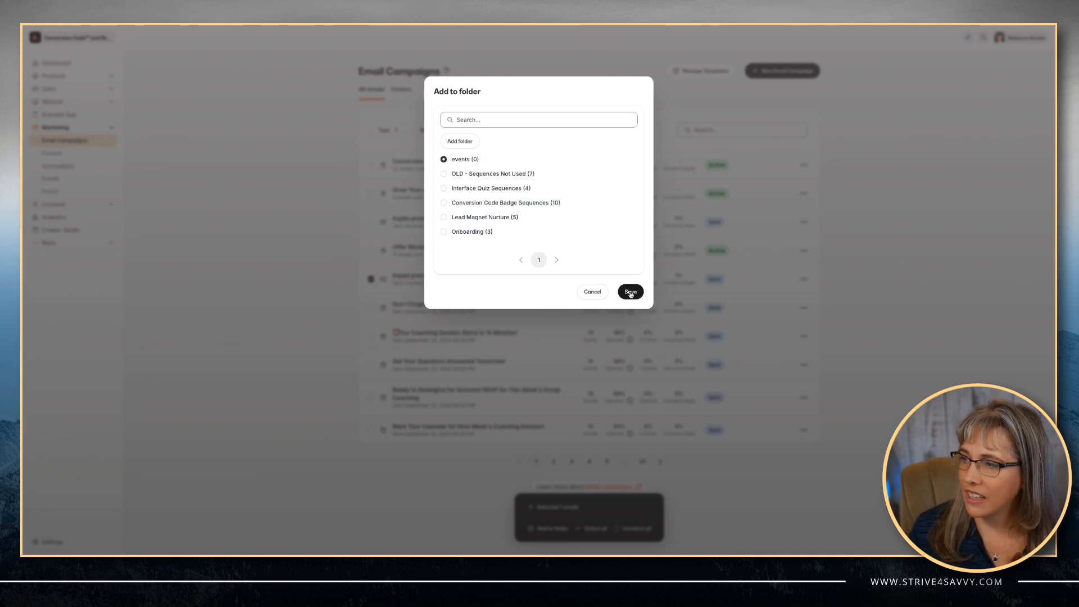
pyautogui.click(592, 292)
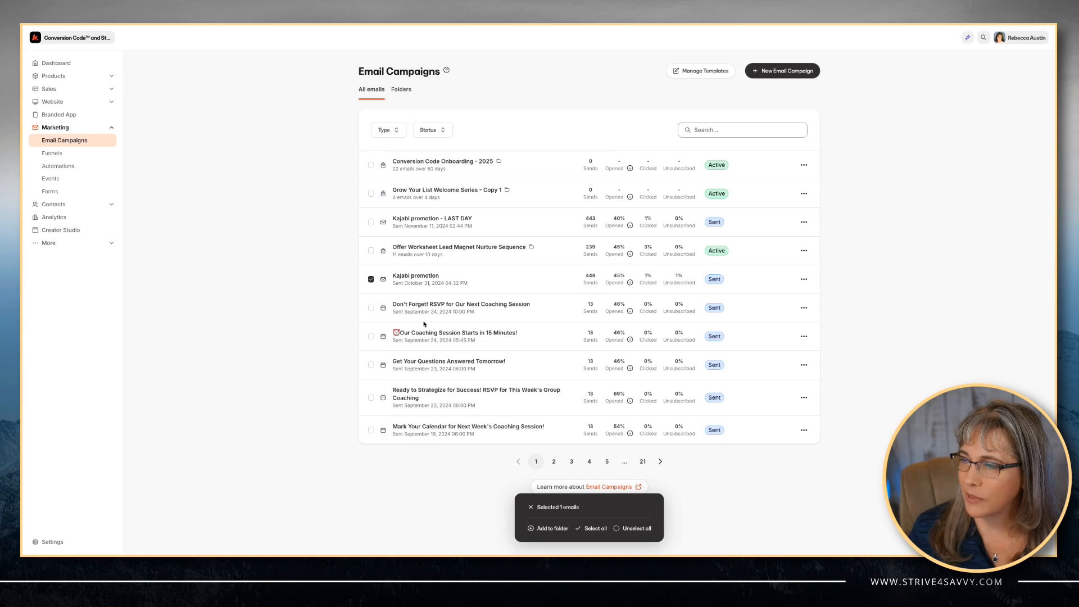
pyautogui.click(370, 279)
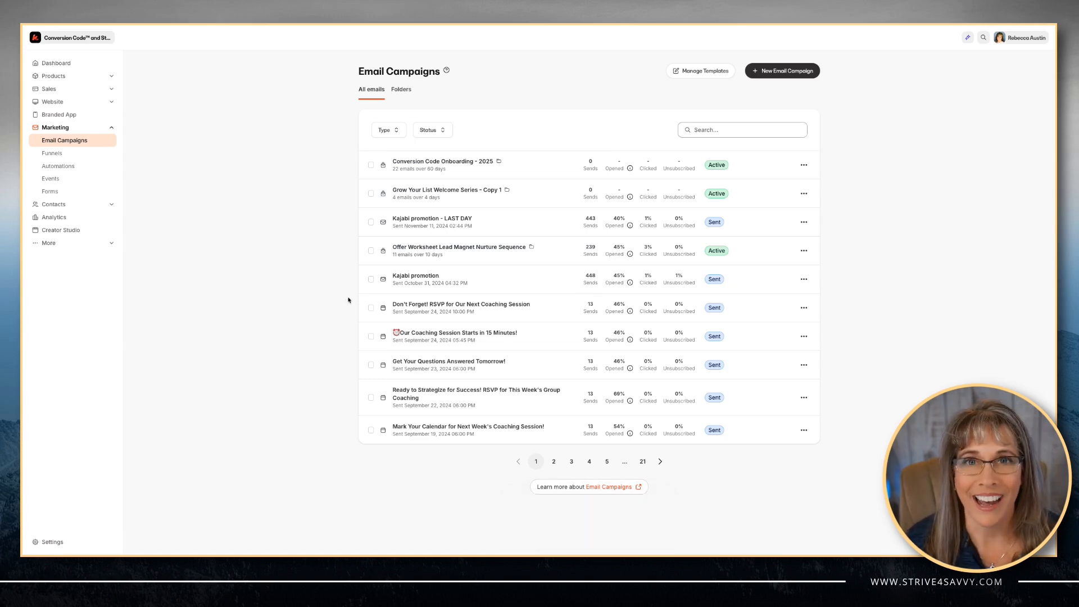
# - Open the email templates settings and look through the list of system email templates
pyautogui.click(53, 545)
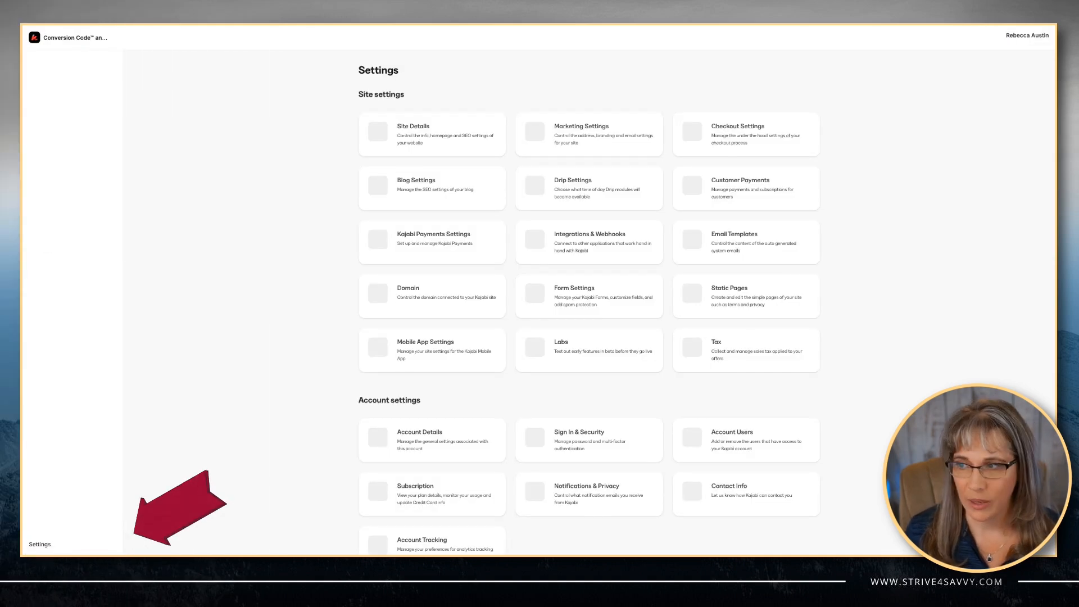
pyautogui.click(734, 246)
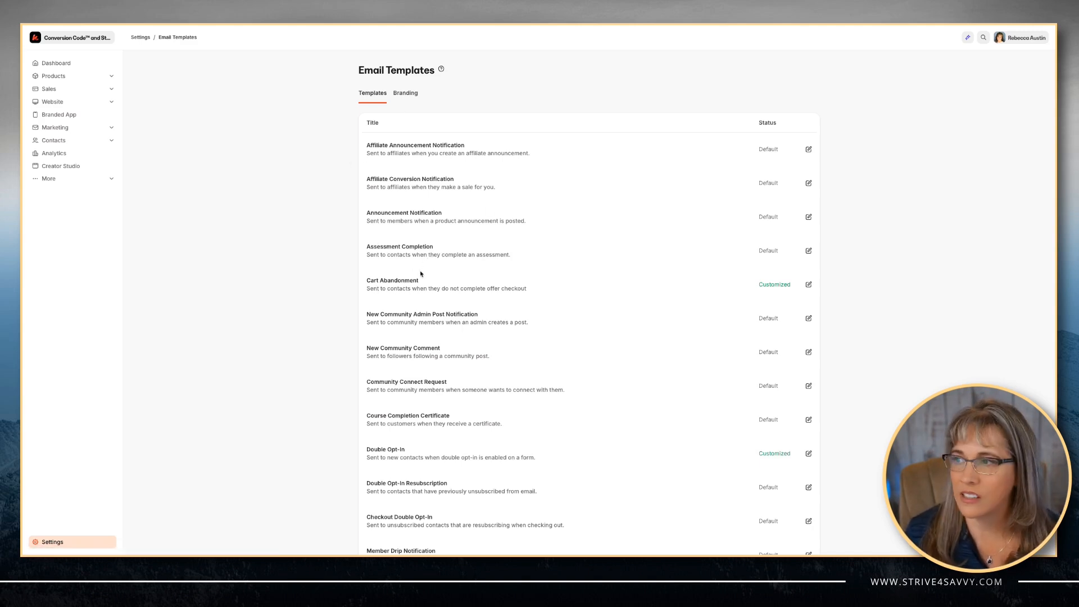
pyautogui.scroll(-4, 421, 273)
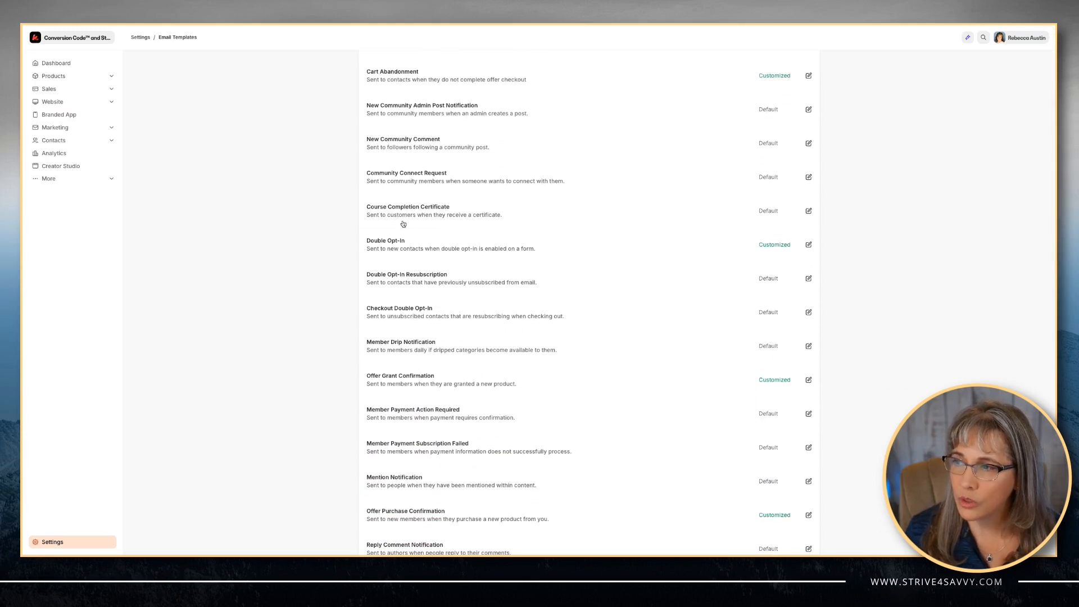
pyautogui.scroll(-1, 399, 259)
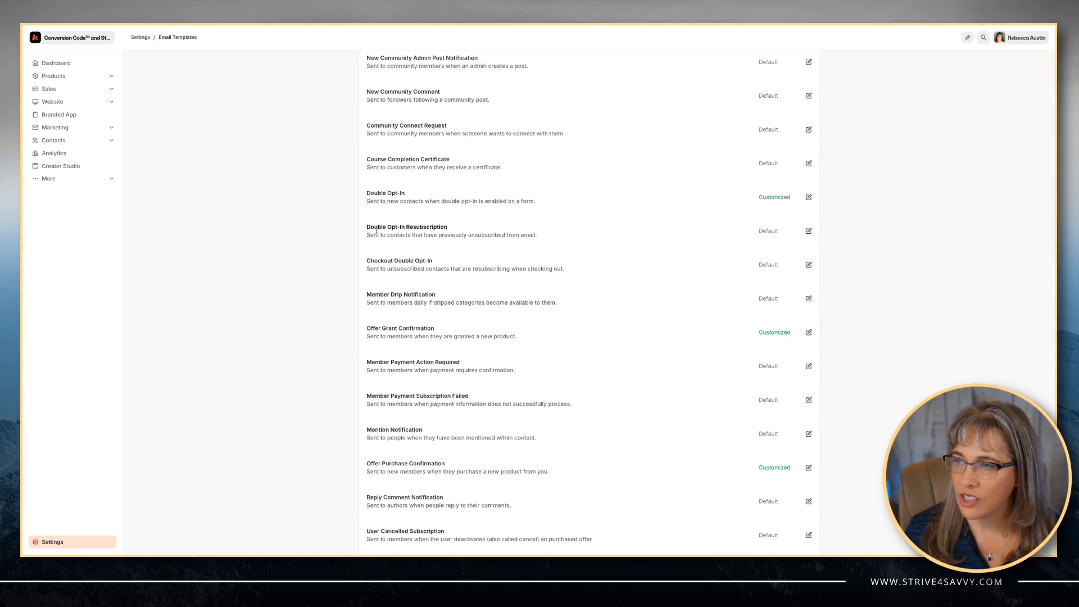
pyautogui.scroll(-2, 373, 368)
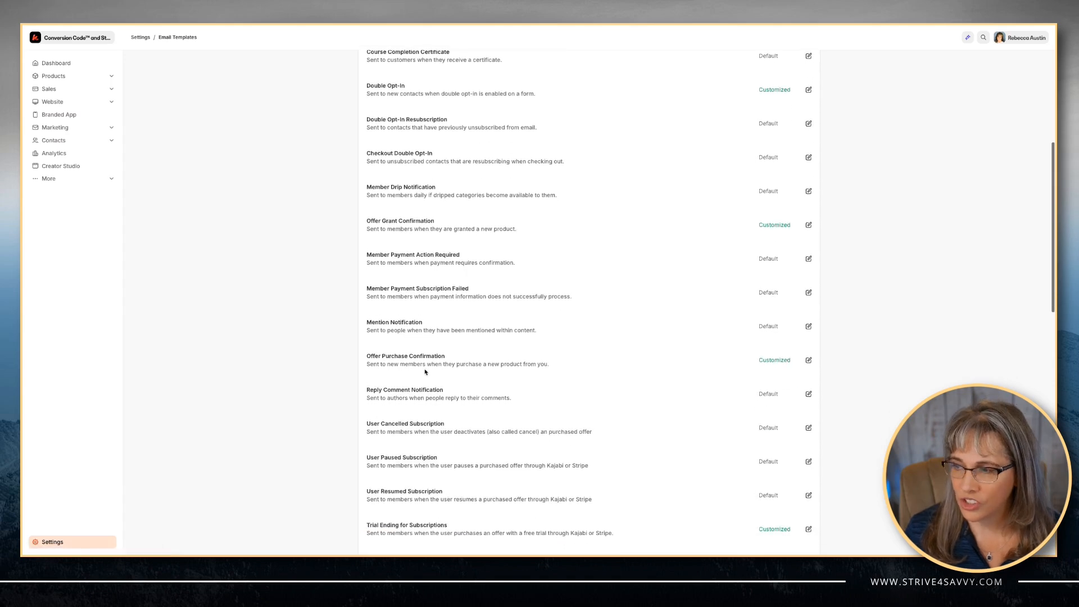
pyautogui.scroll(3, 426, 372)
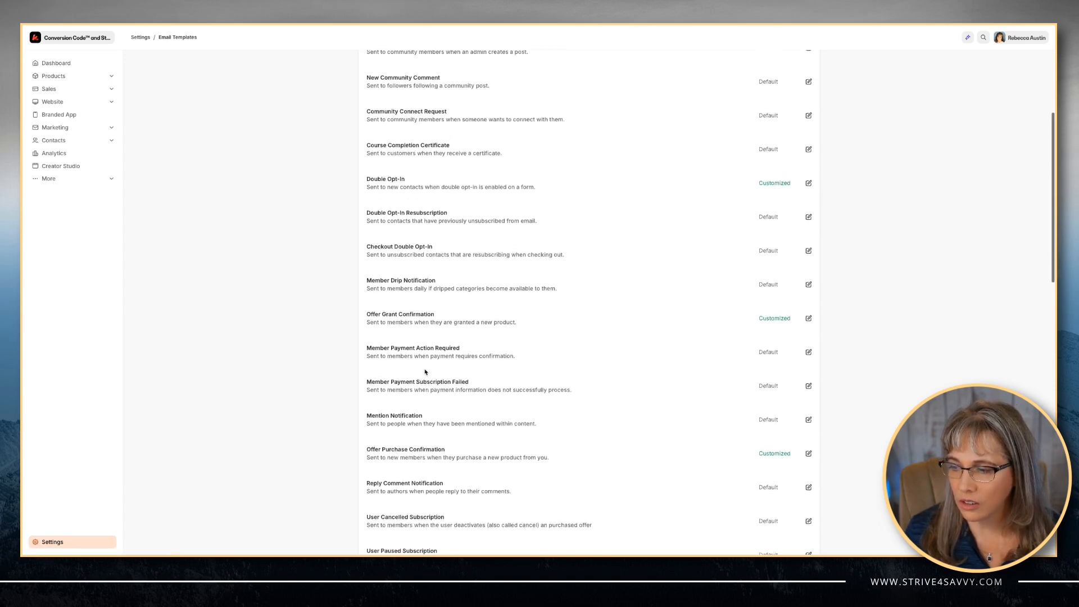
pyautogui.scroll(4, 425, 372)
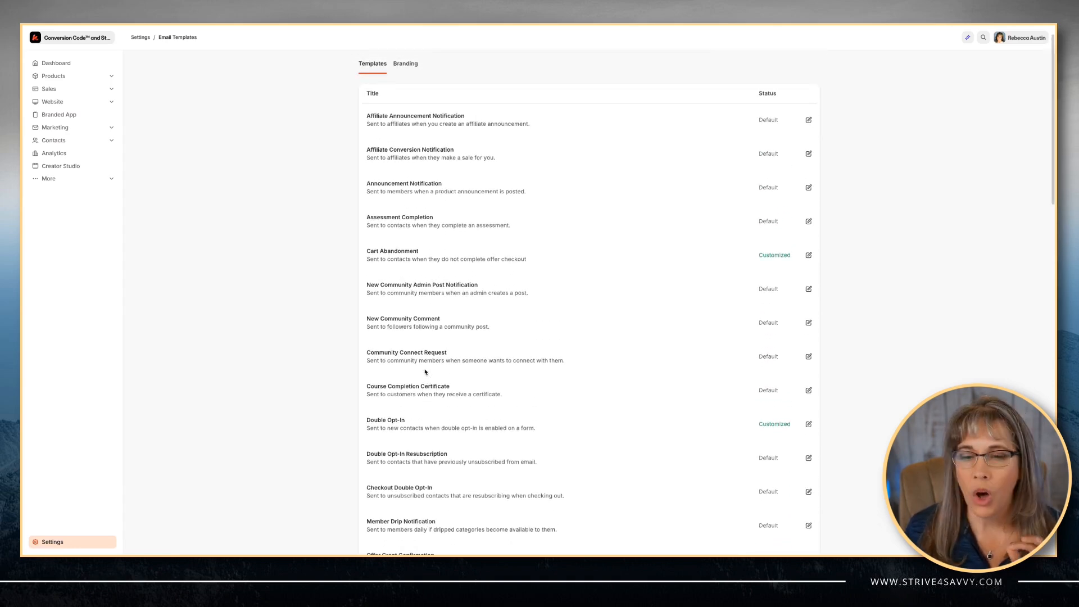
pyautogui.scroll(1, 426, 372)
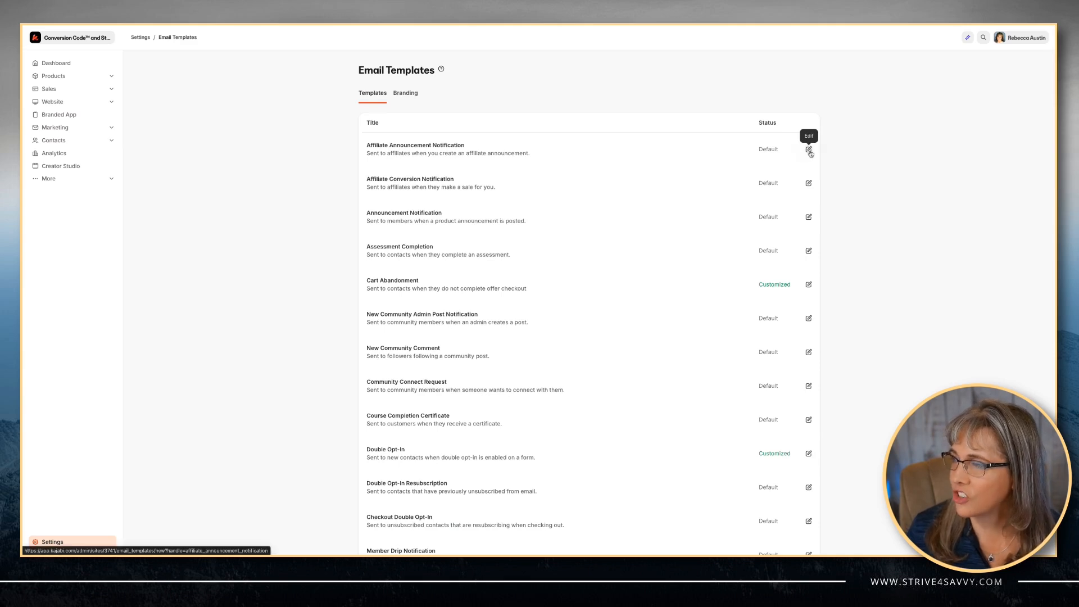
# - Inspect the Affiliate Announcement Notification template, then view the email Branding settings
pyautogui.click(809, 149)
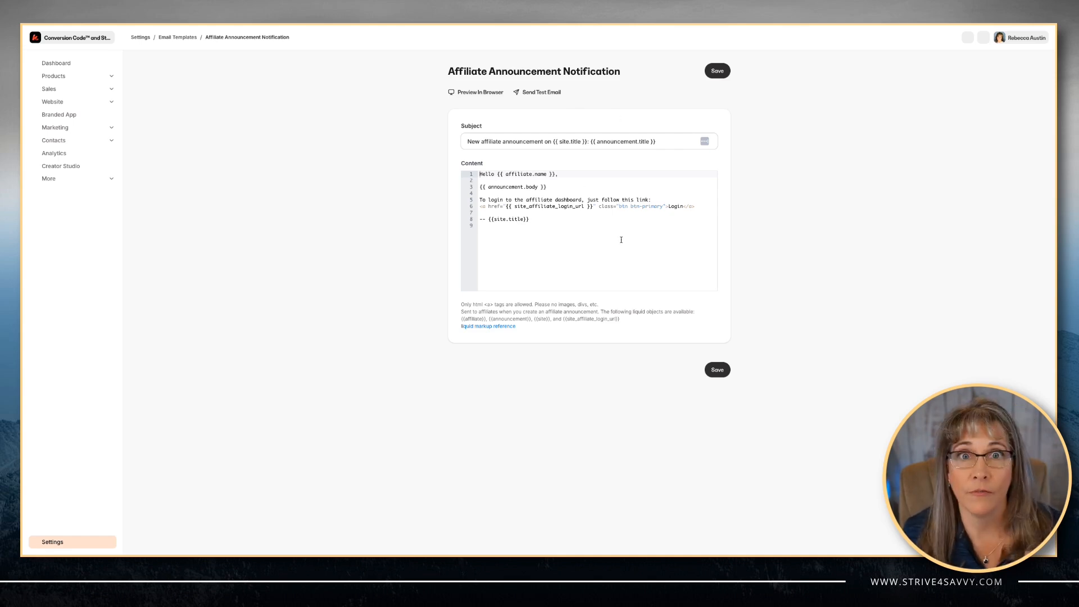
pyautogui.click(183, 37)
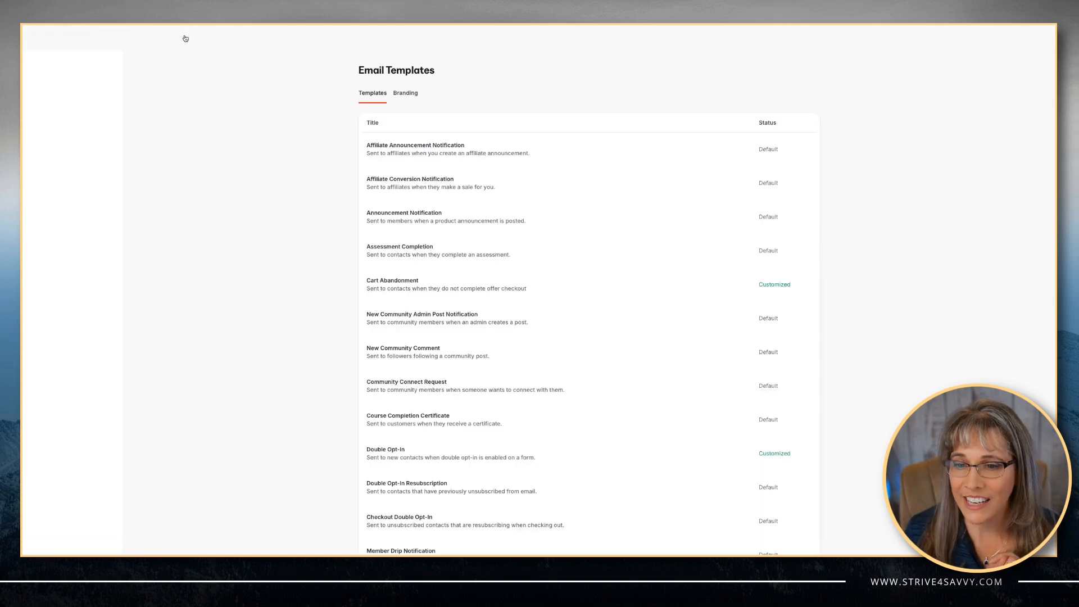
pyautogui.click(409, 94)
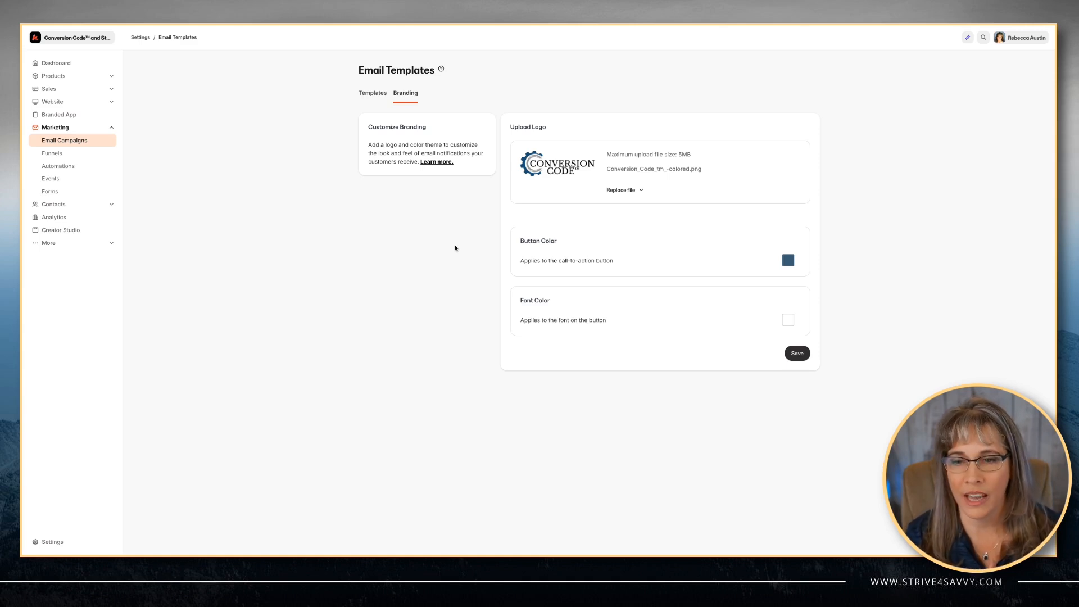
# - Open the cart settings and review cart button styling, payment providers, and customer fields
pyautogui.click(113, 90)
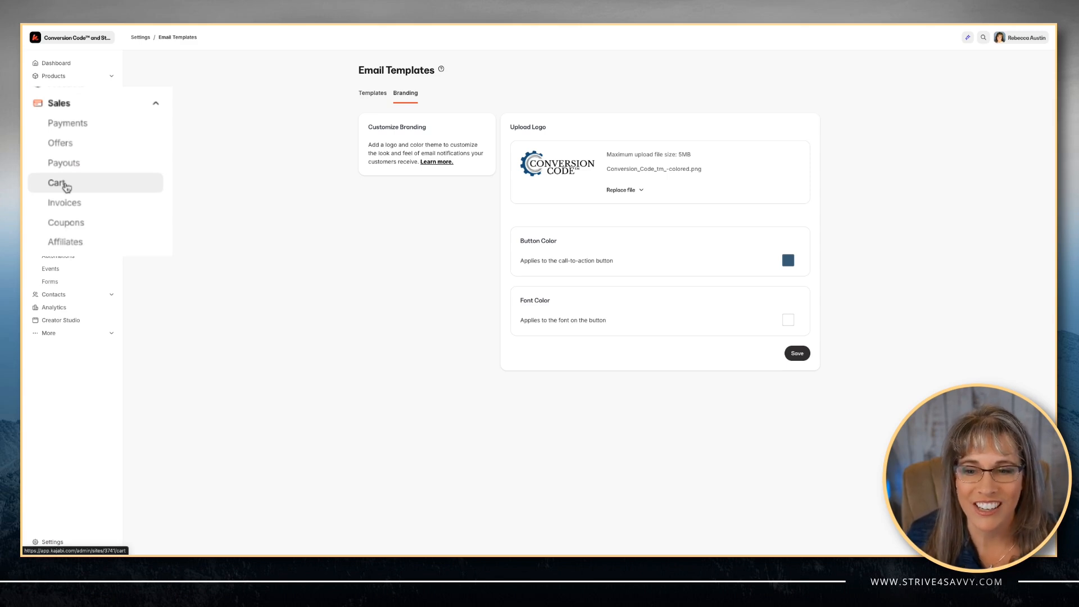
pyautogui.click(53, 141)
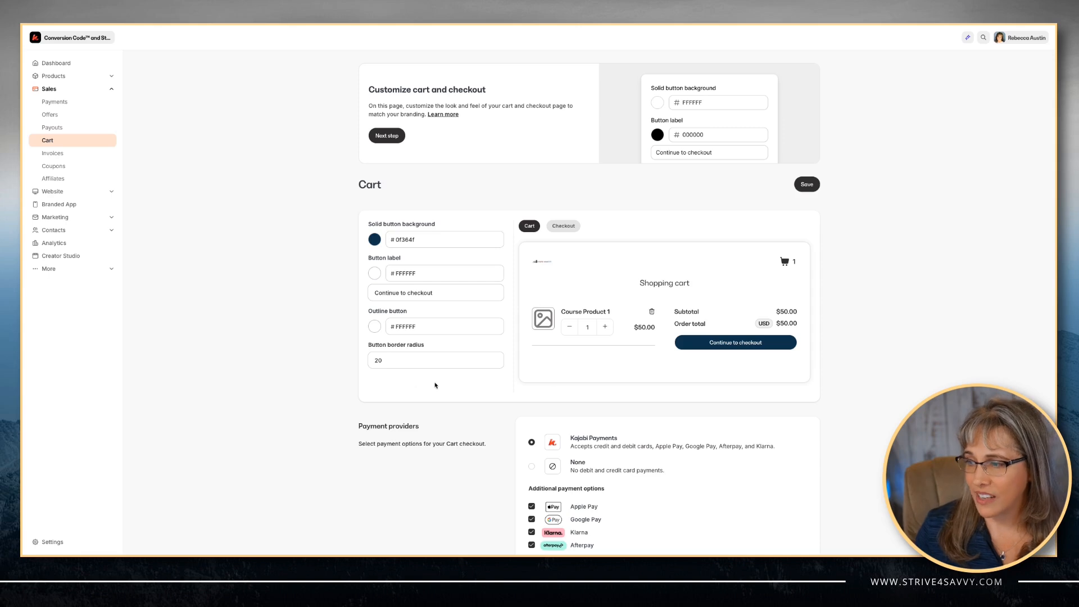
pyautogui.scroll(-3, 435, 385)
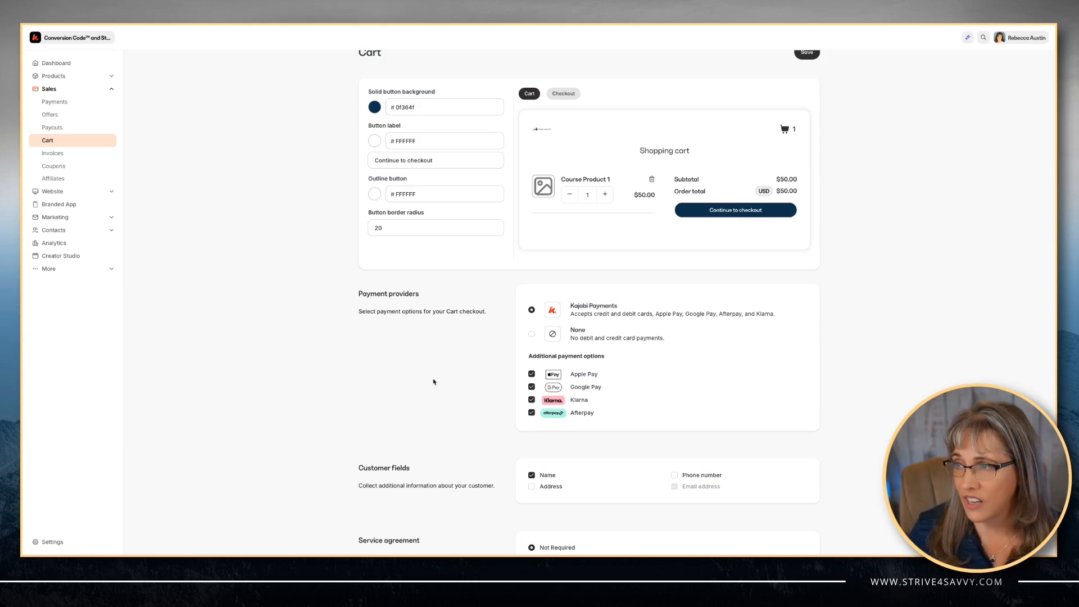
pyautogui.scroll(-1, 411, 382)
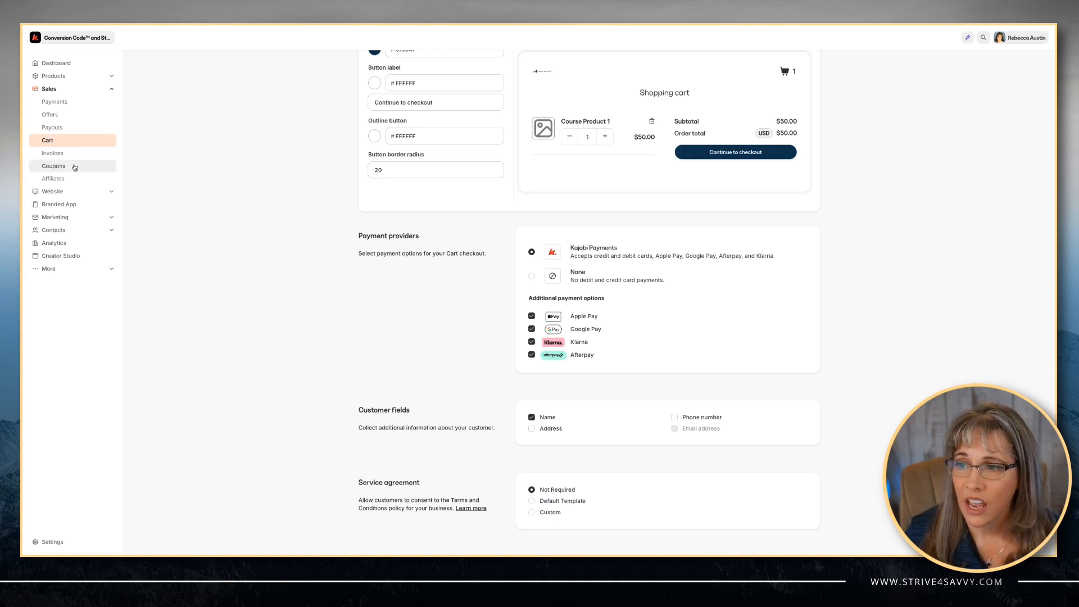
# - Open the Store website page in the page editor
pyautogui.click(54, 191)
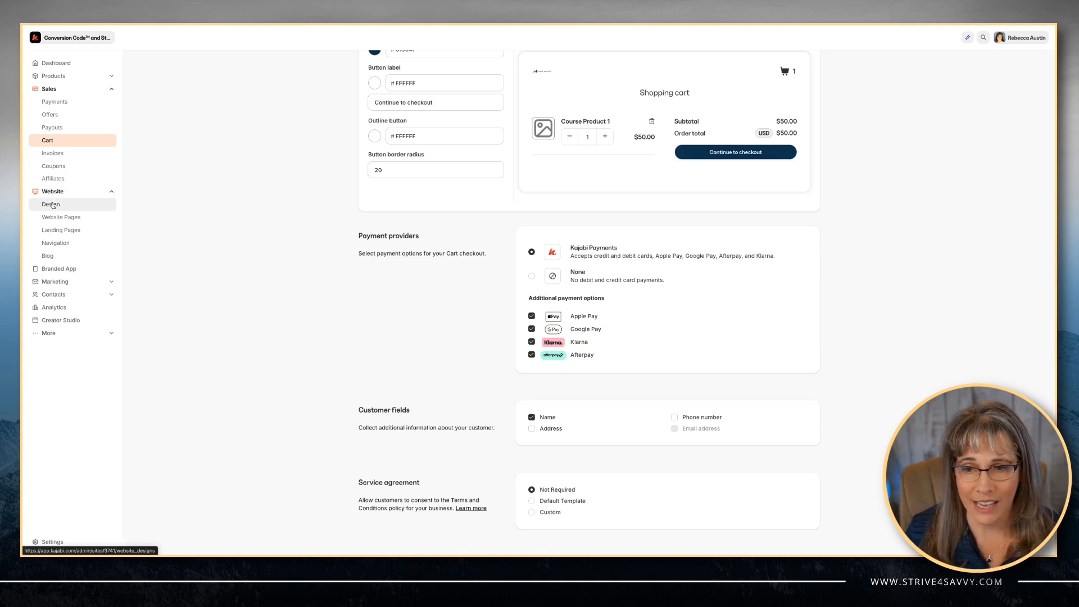
pyautogui.click(51, 204)
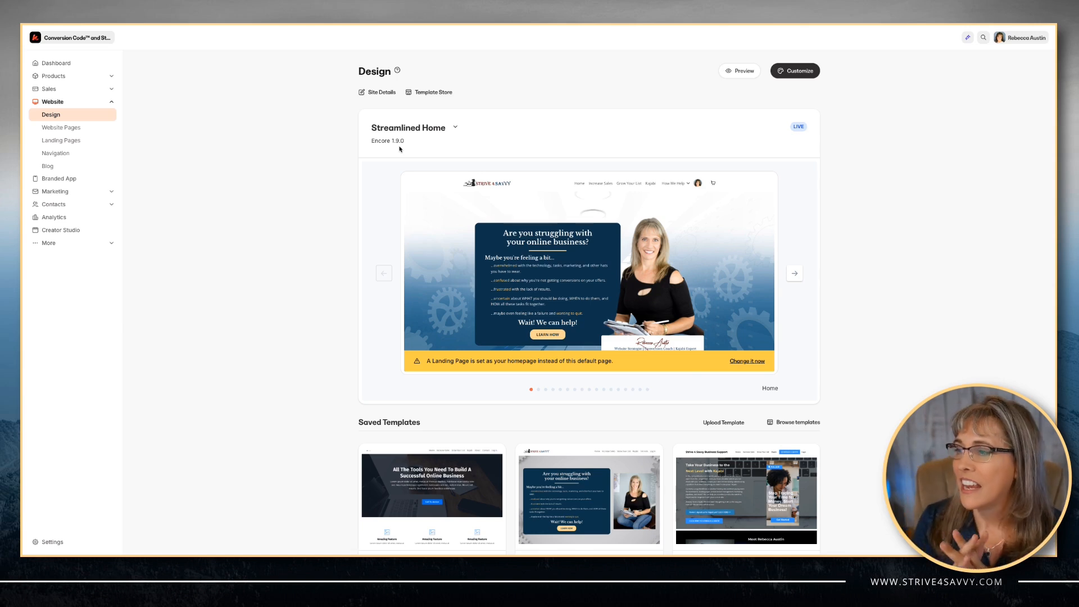
pyautogui.click(58, 129)
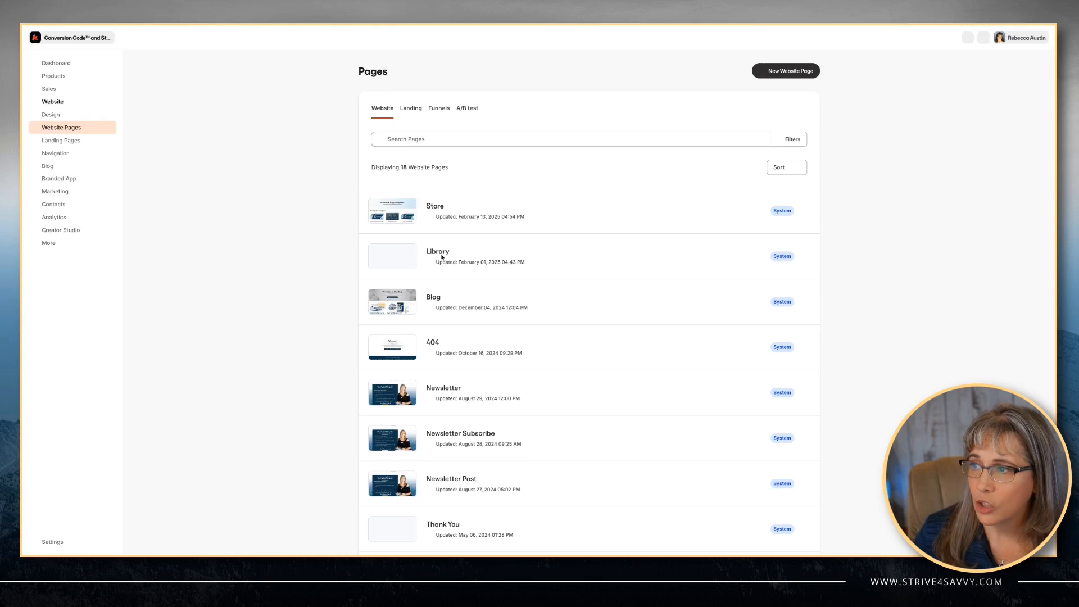
pyautogui.click(435, 207)
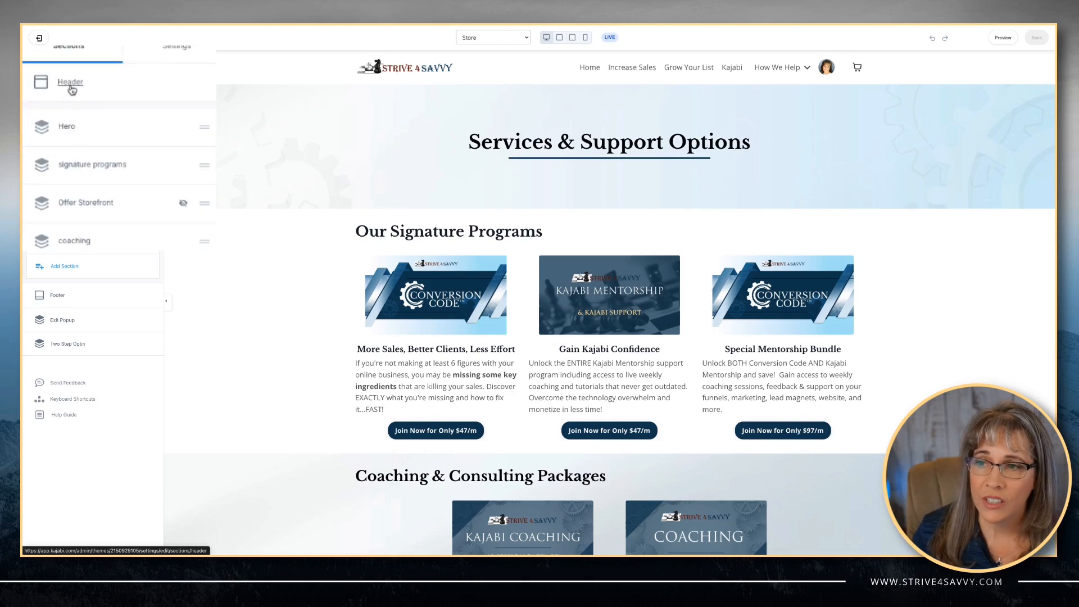
# - Open the Store page's Header section settings to examine its shopping cart options
pyautogui.click(70, 83)
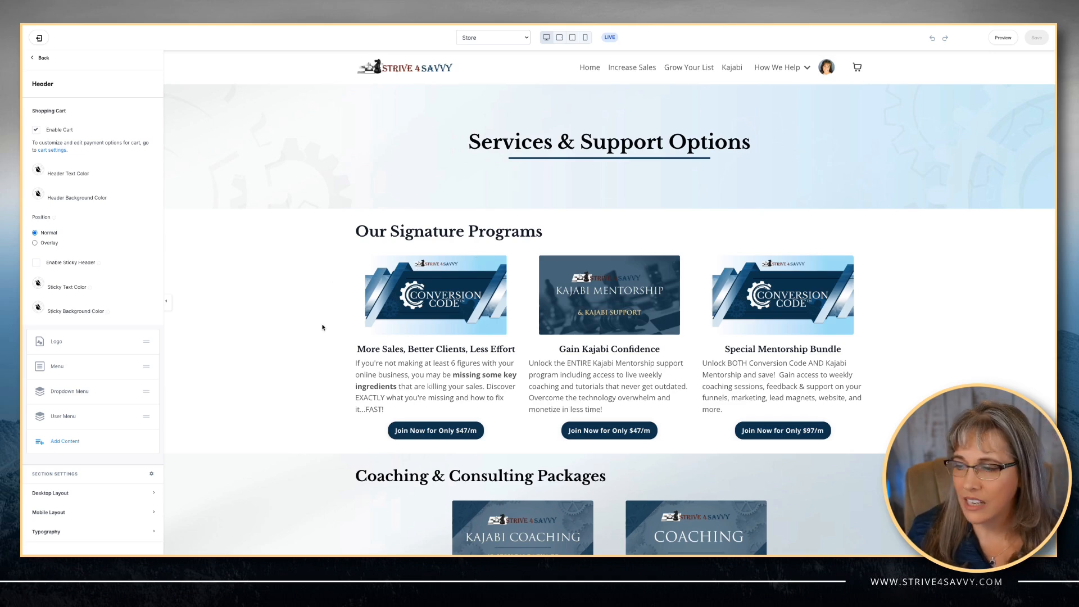
pyautogui.scroll(-3, 324, 326)
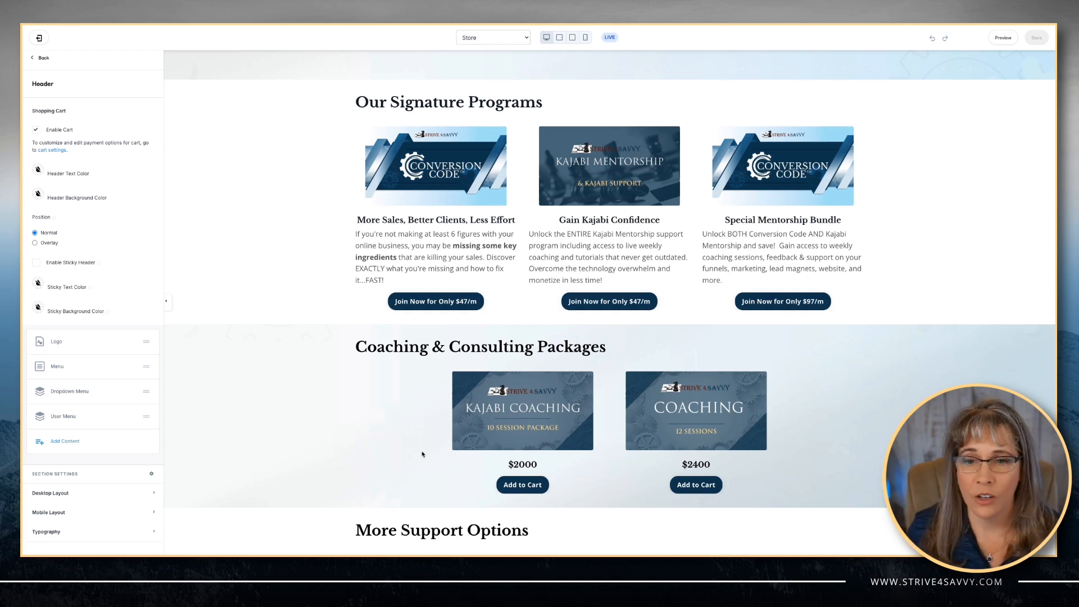
pyautogui.scroll(-1, 537, 453)
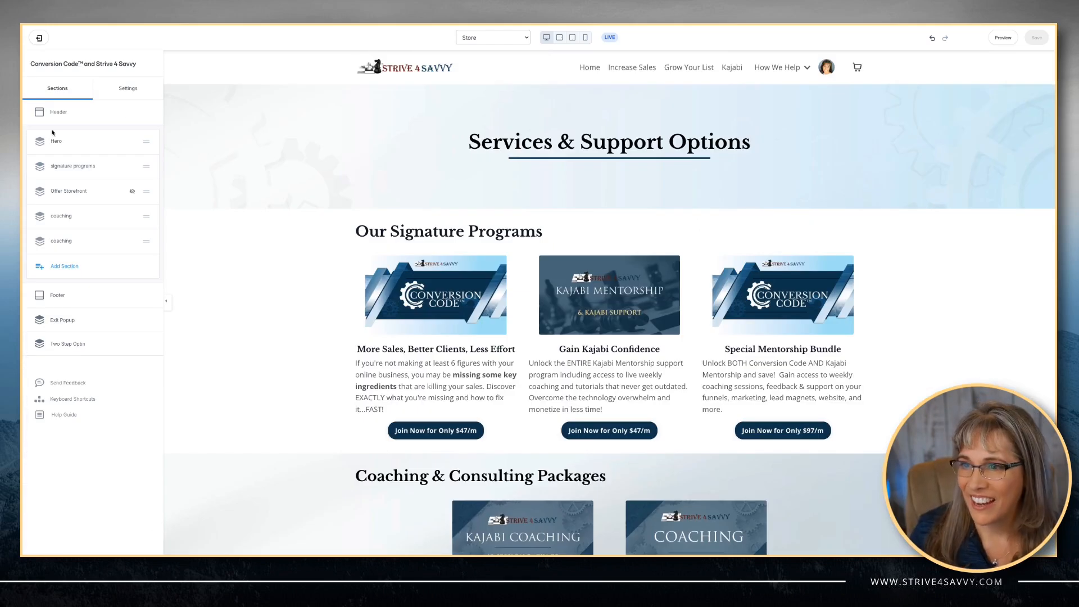
pyautogui.click(58, 114)
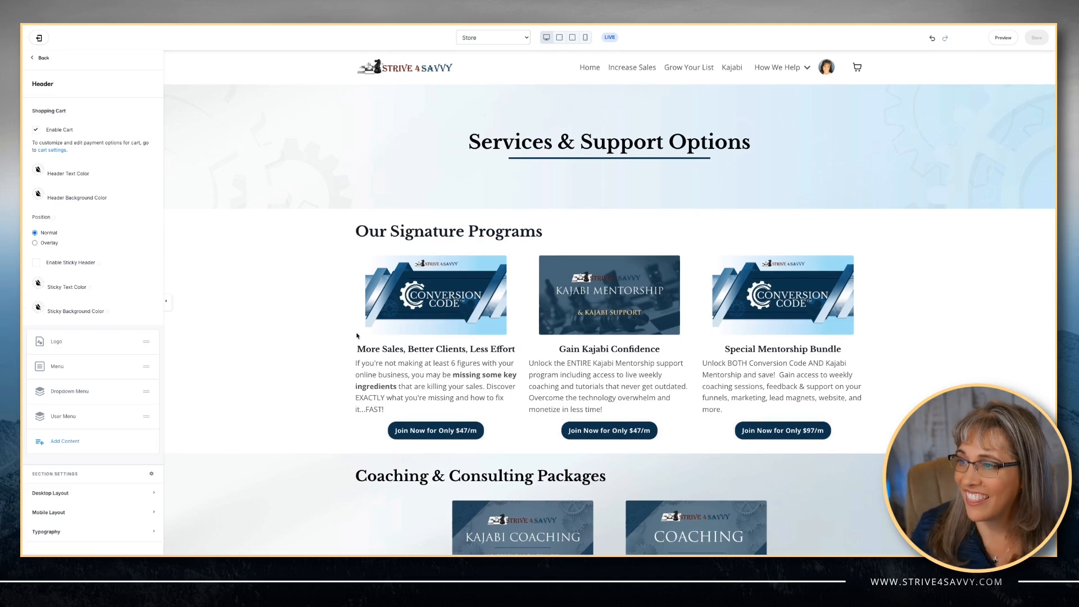
# - Open the settings of the $2000 Kajabi Coaching block in the Coaching & Consulting Packages section
pyautogui.scroll(-1, 322, 316)
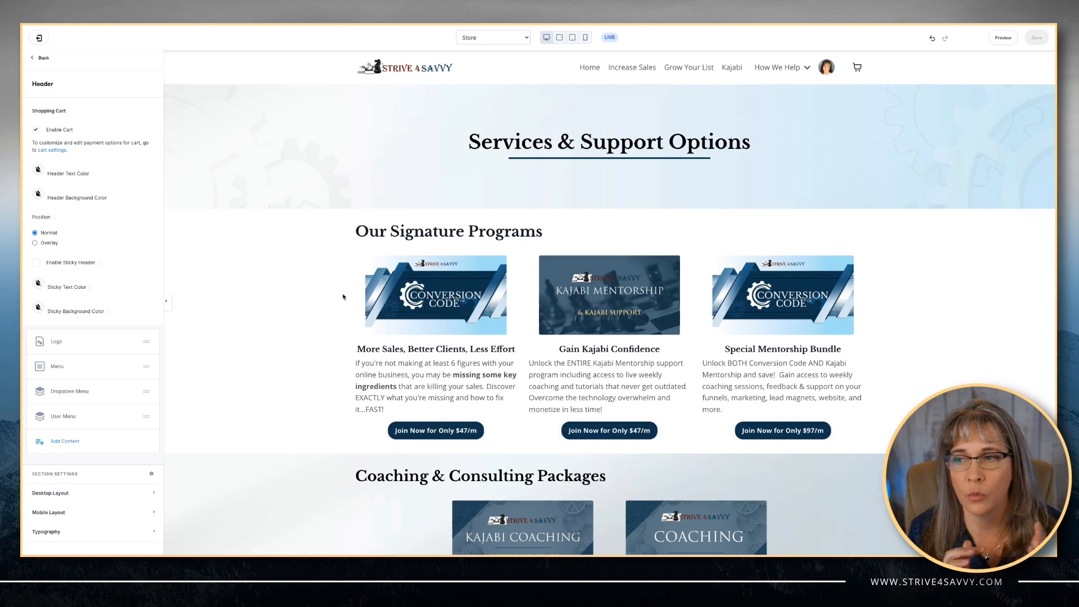
pyautogui.scroll(-5, 342, 297)
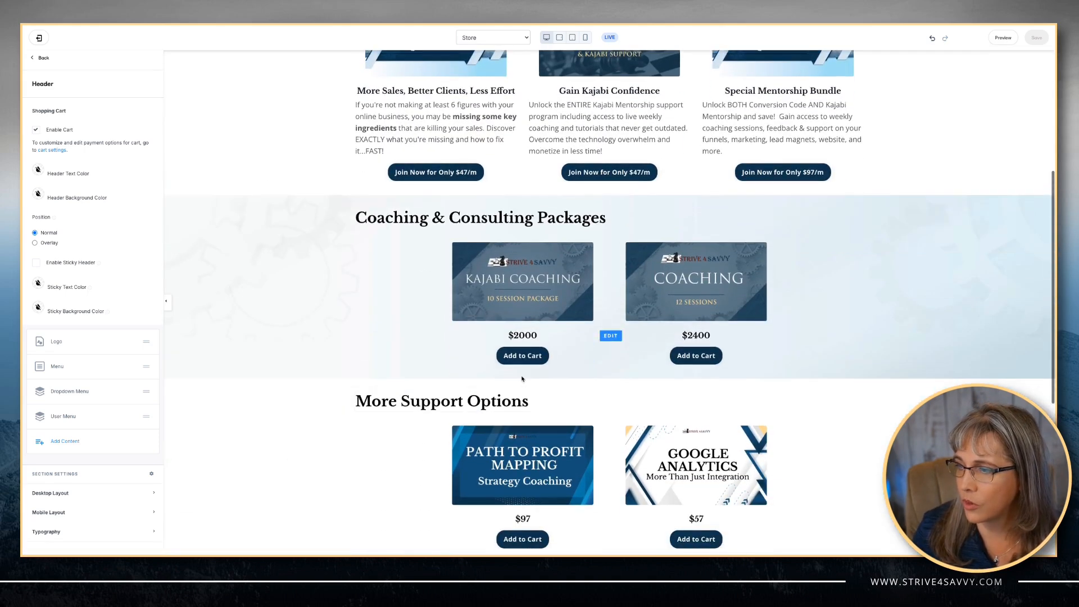
pyautogui.click(519, 367)
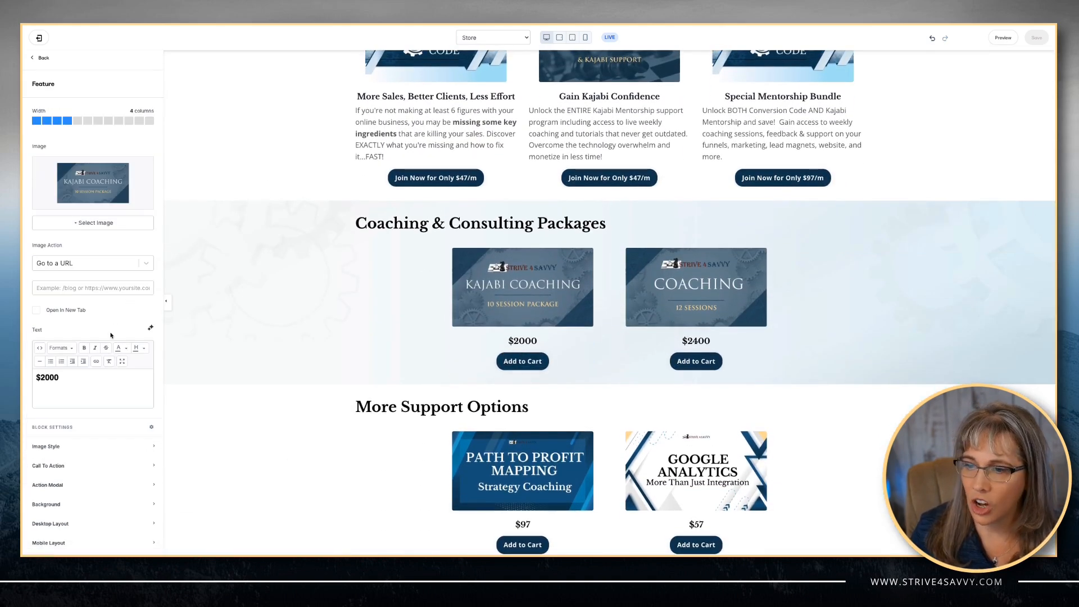
# - Open the $2000 block's Call To Action settings and reselect Add to Cart as its button action
pyautogui.scroll(-1, 111, 335)
pyautogui.click(60, 403)
pyautogui.scroll(-4, 79, 392)
pyautogui.scroll(-1, 80, 392)
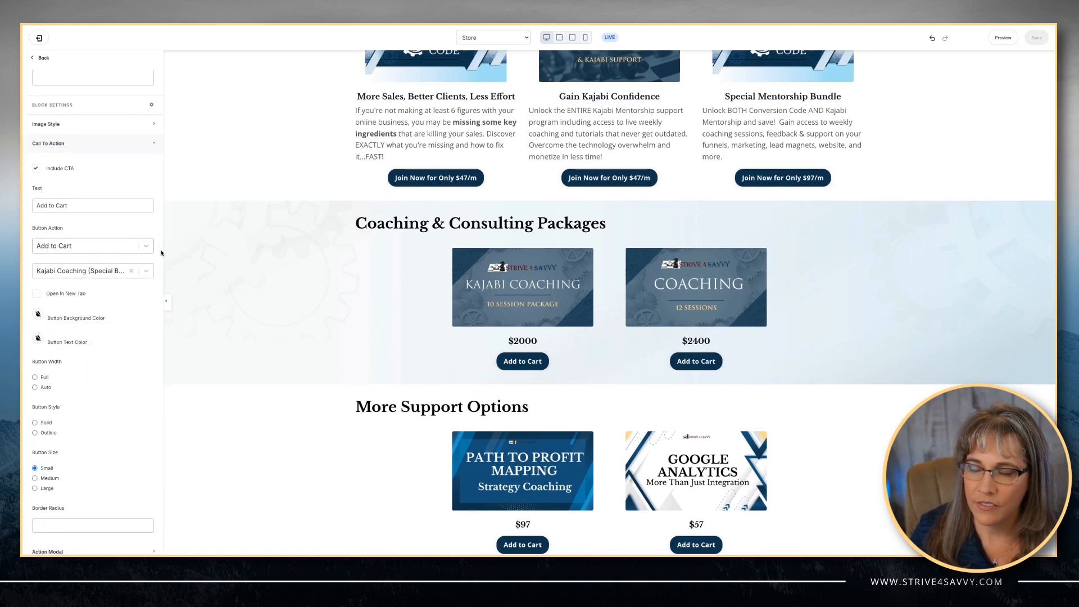
pyautogui.click(135, 249)
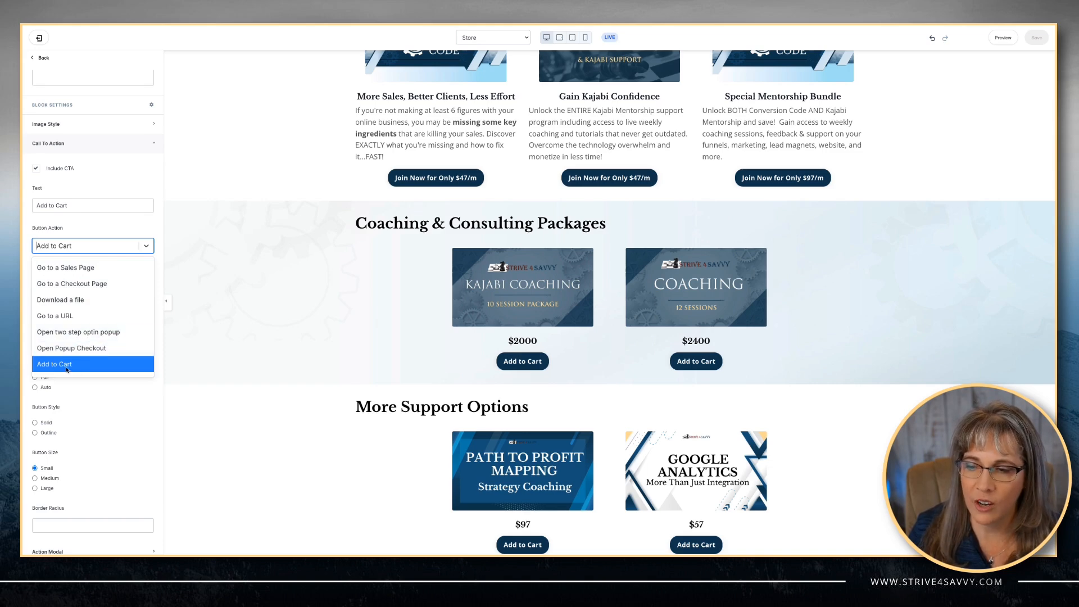
pyautogui.scroll(-1, 56, 362)
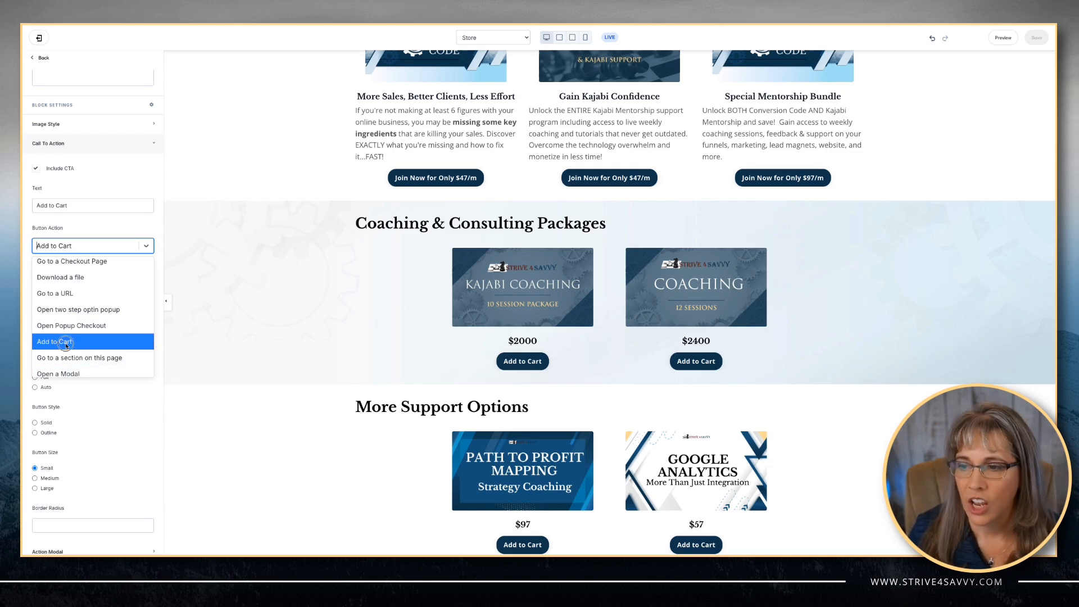
pyautogui.click(66, 343)
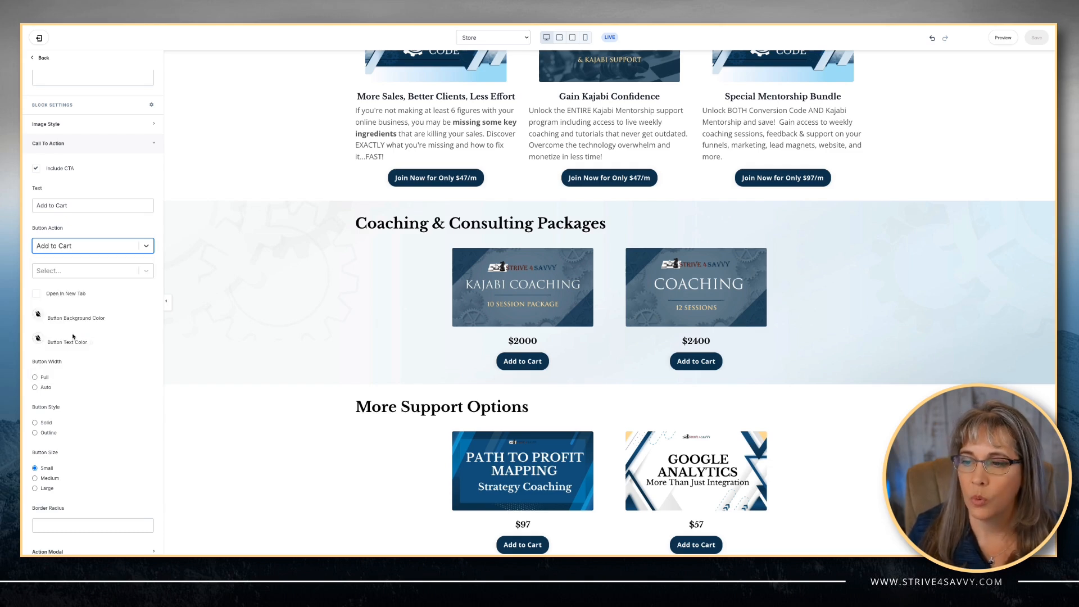
# - Search the button's offer list for 10 and browse the matching 10-session packages
pyautogui.click(55, 272)
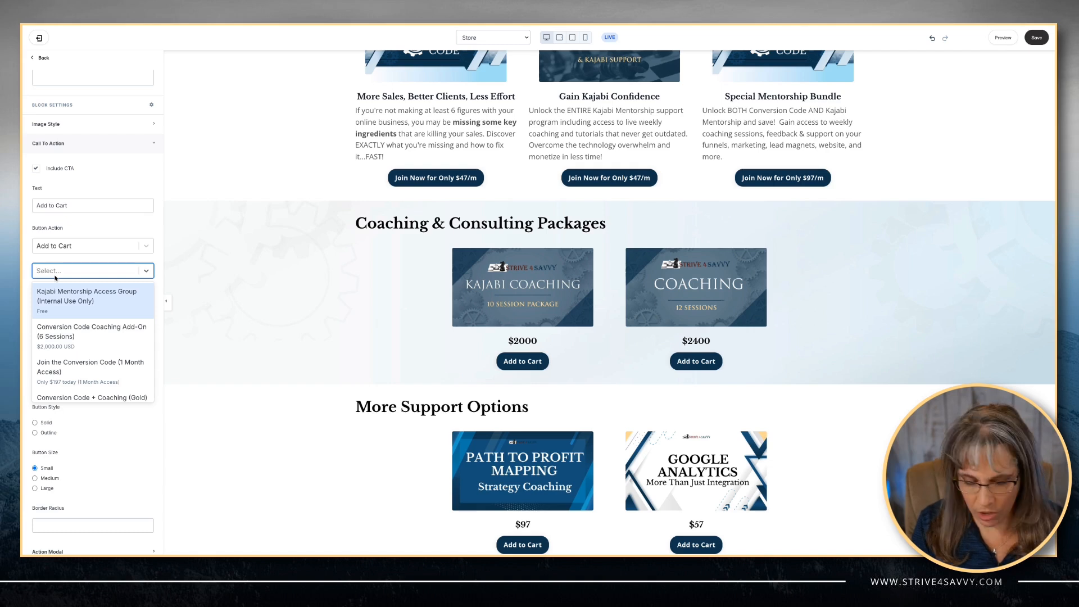
pyautogui.write('10')
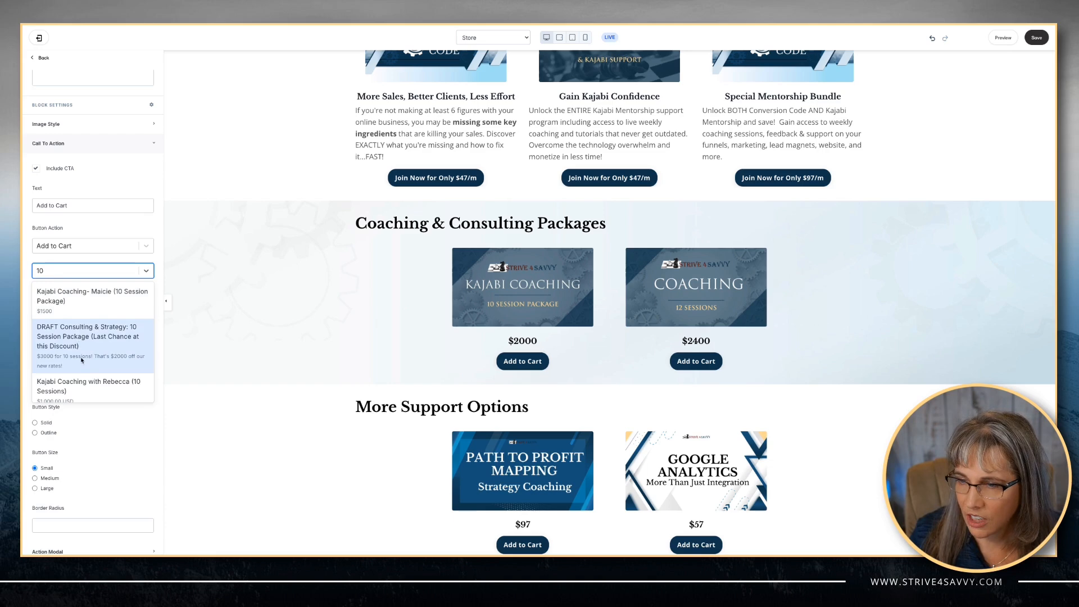
pyautogui.scroll(-1, 86, 377)
pyautogui.scroll(-2, 86, 377)
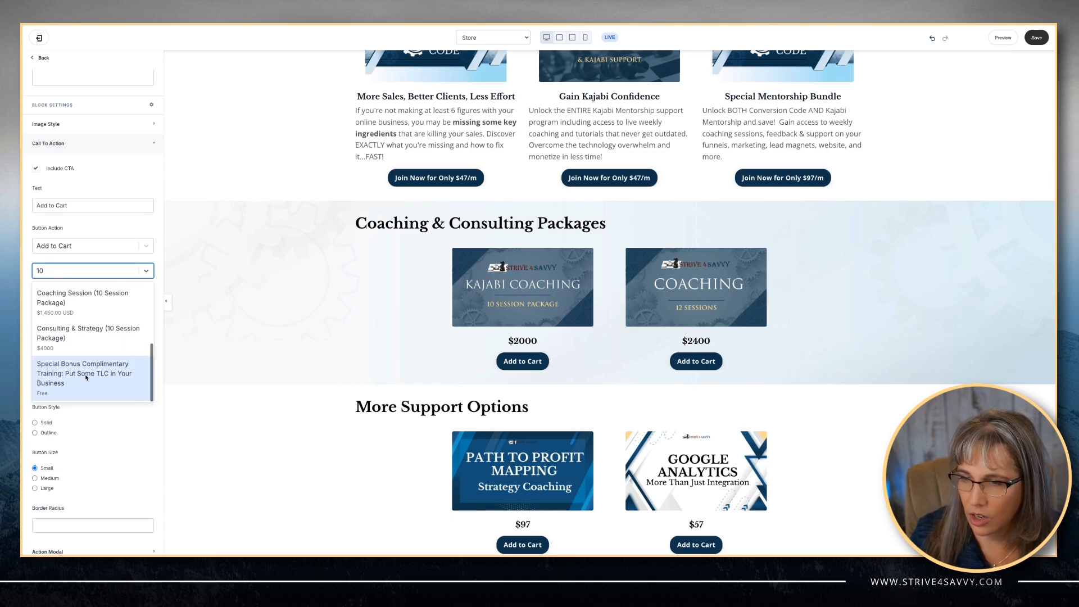
pyautogui.scroll(-1, 86, 377)
pyautogui.scroll(2, 73, 348)
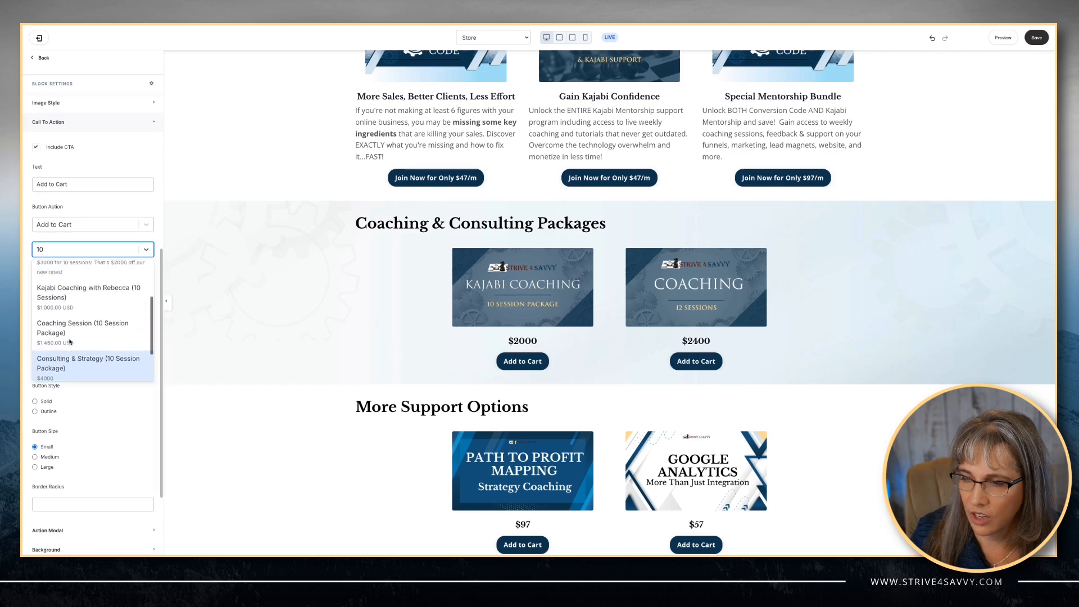
pyautogui.scroll(2, 69, 340)
pyautogui.click(45, 250)
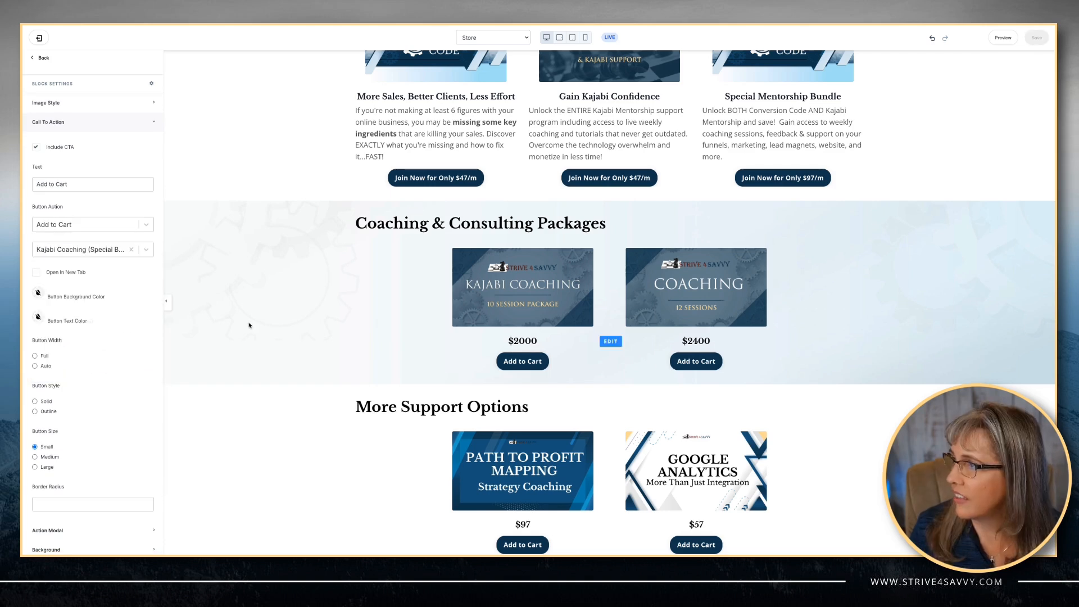
pyautogui.click(283, 330)
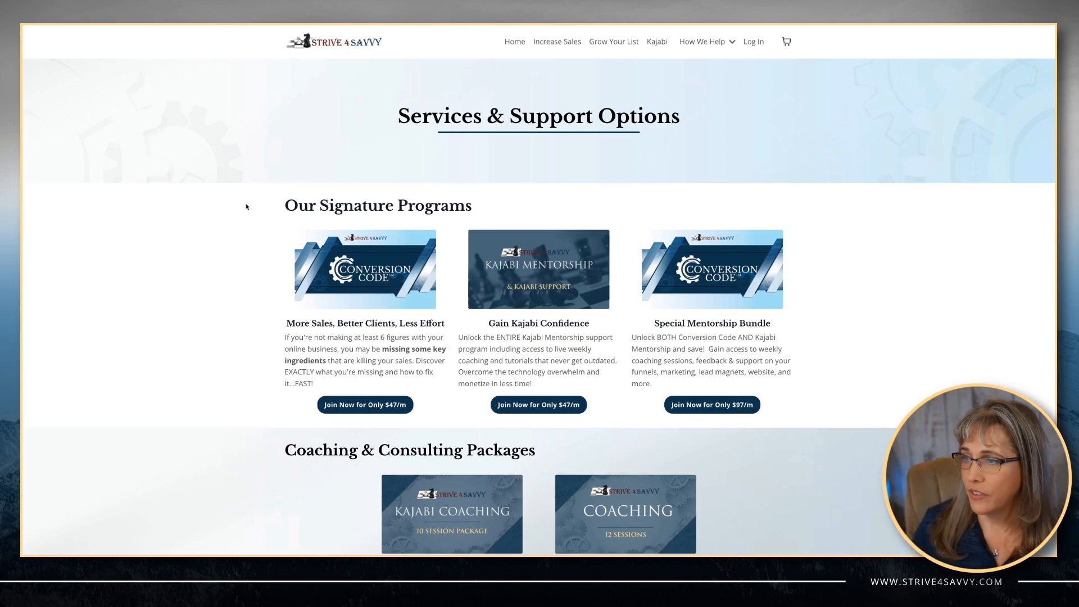
# - On the live Store page, open the Conversion Code Join Now popup checkout and close it
pyautogui.scroll(-2, 282, 275)
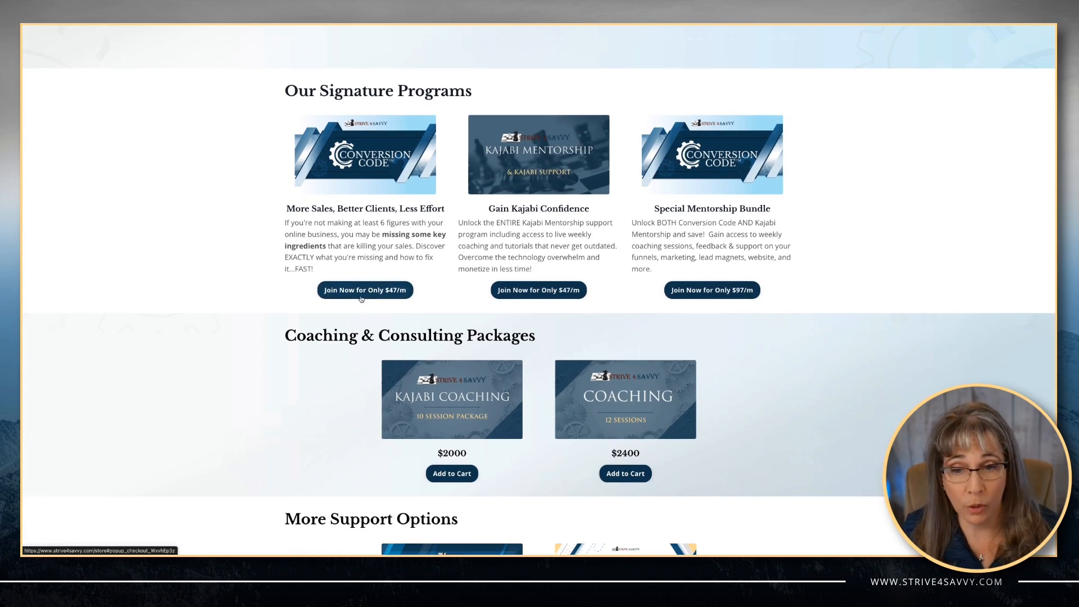
pyautogui.click(361, 296)
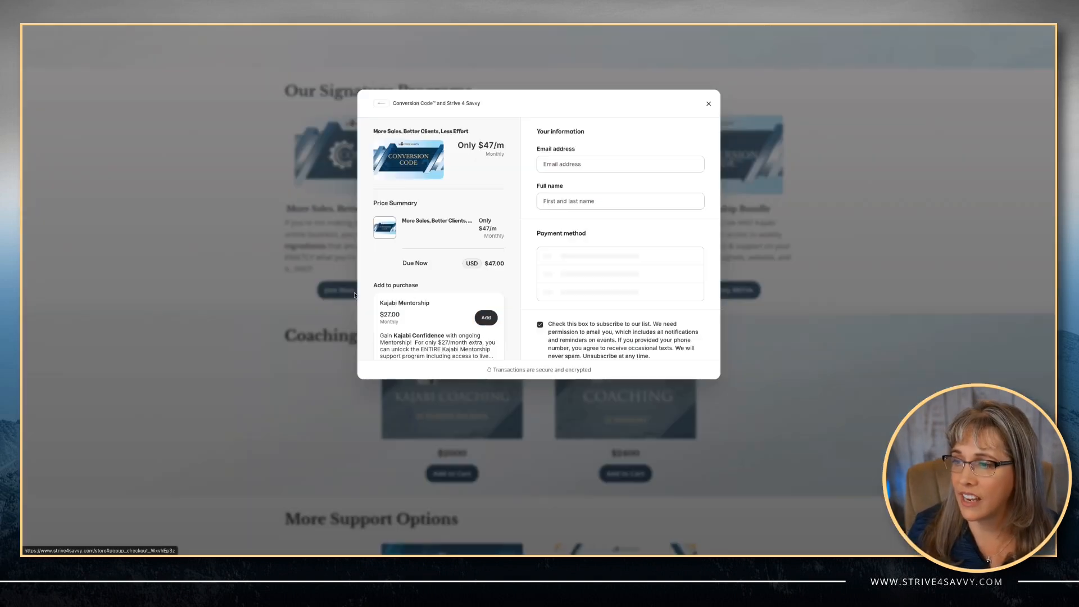
pyautogui.click(708, 103)
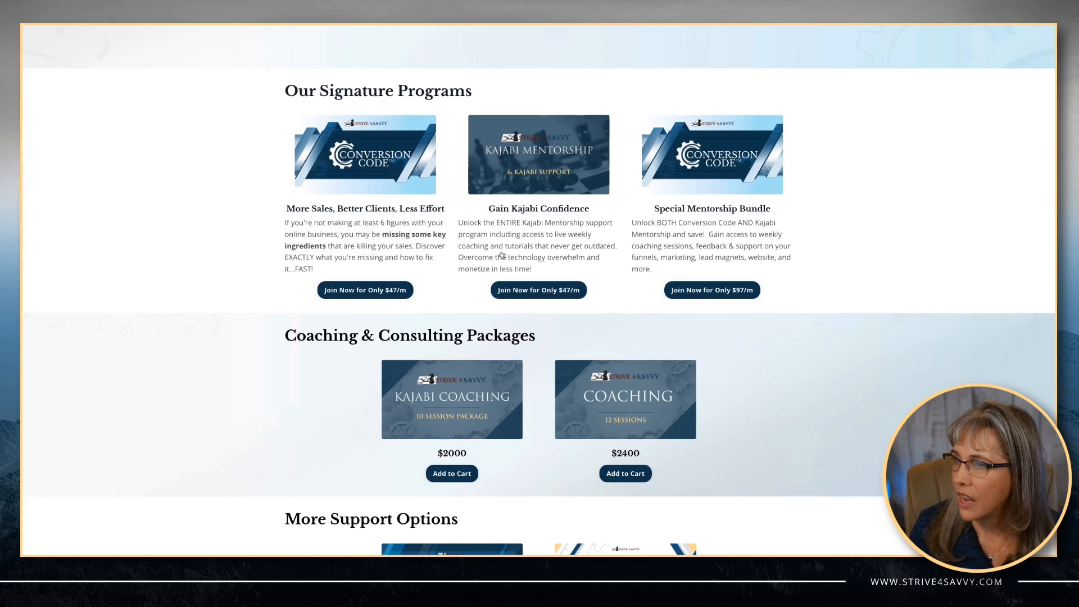
# - Add the Path to Profit Mapping $97 offer to the cart from the More Support Options section
pyautogui.scroll(-3, 284, 397)
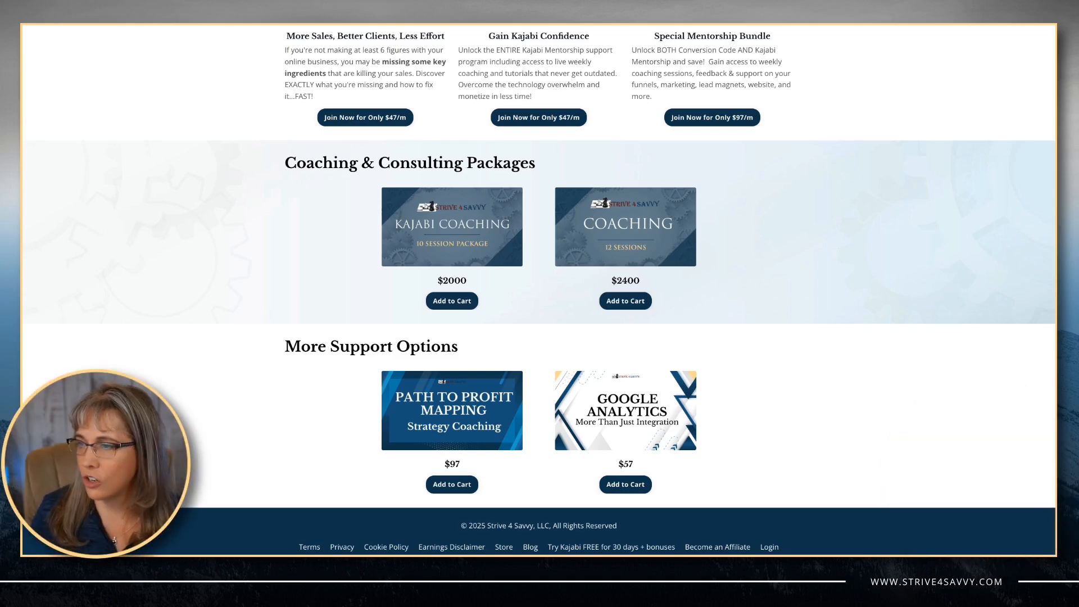
pyautogui.click(445, 487)
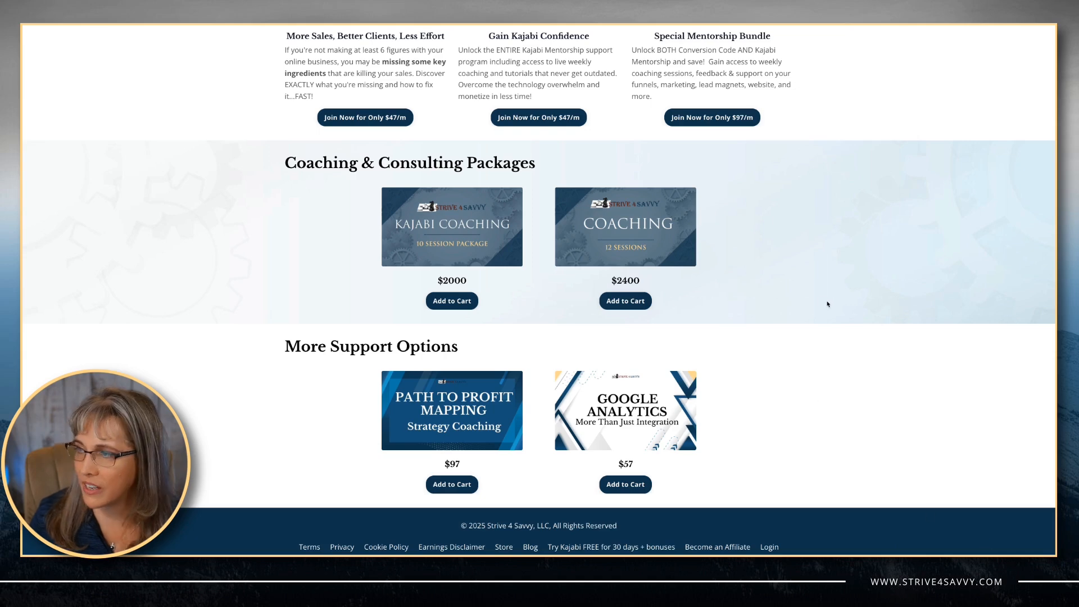
# - Open the shopping cart from the header and continue to checkout
pyautogui.scroll(5, 827, 304)
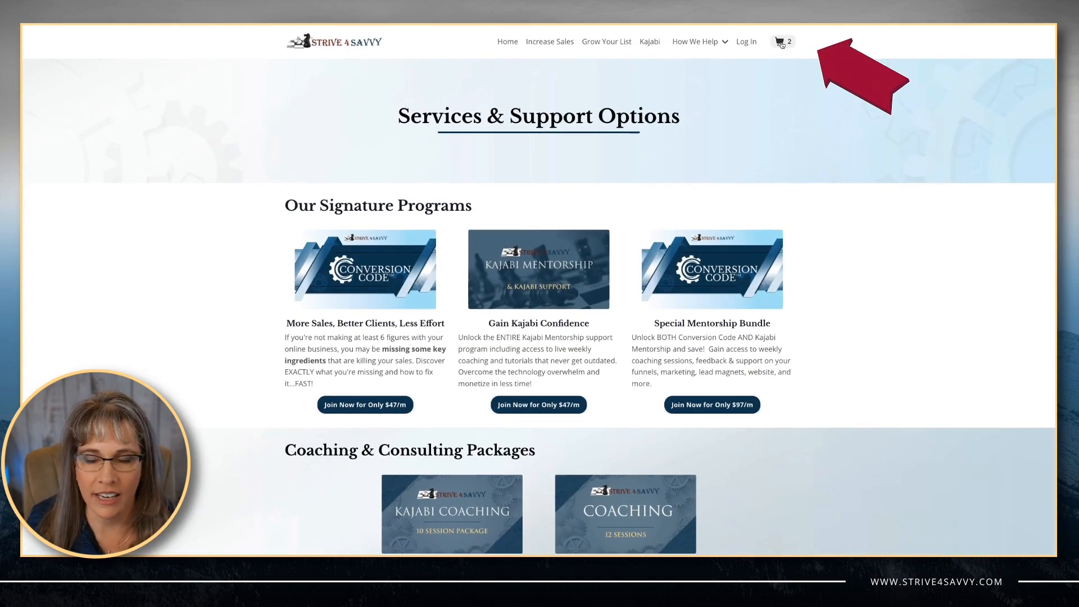
pyautogui.click(781, 43)
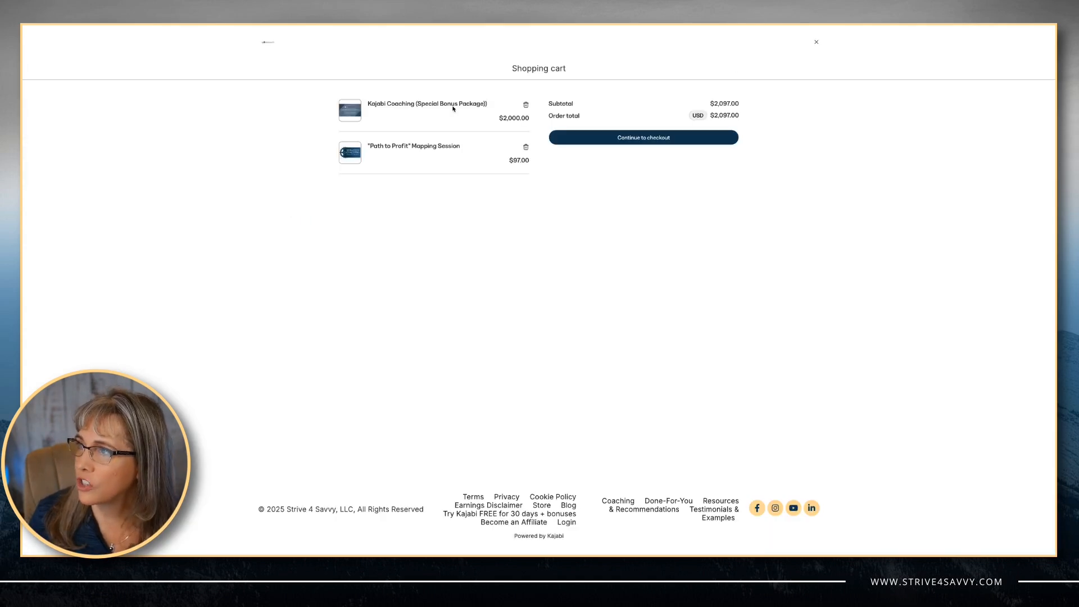
pyautogui.click(669, 139)
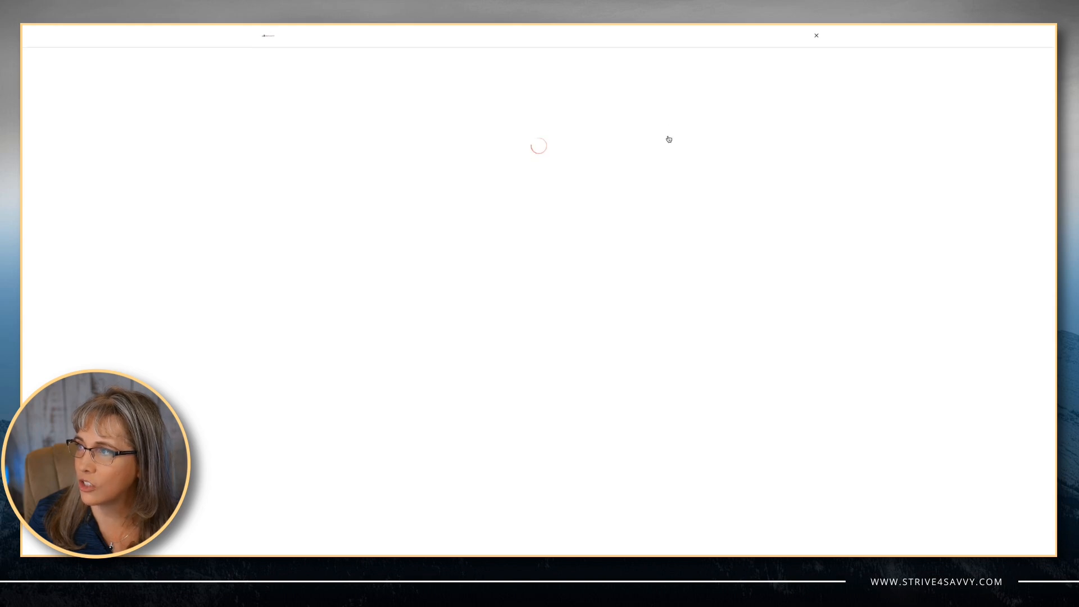